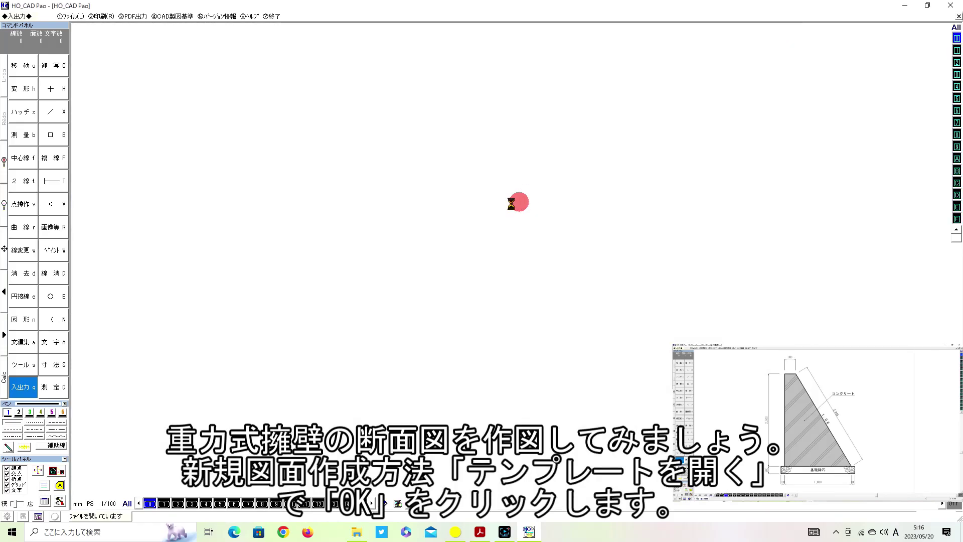
# Step: Choose A-4 as the paper size for the new drawing
pyautogui.click(89, 505)
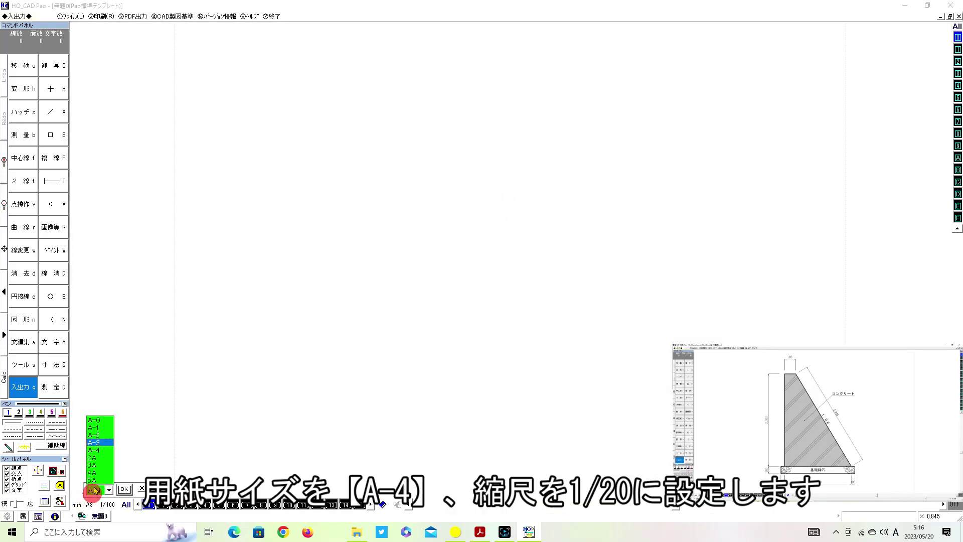
pyautogui.click(100, 450)
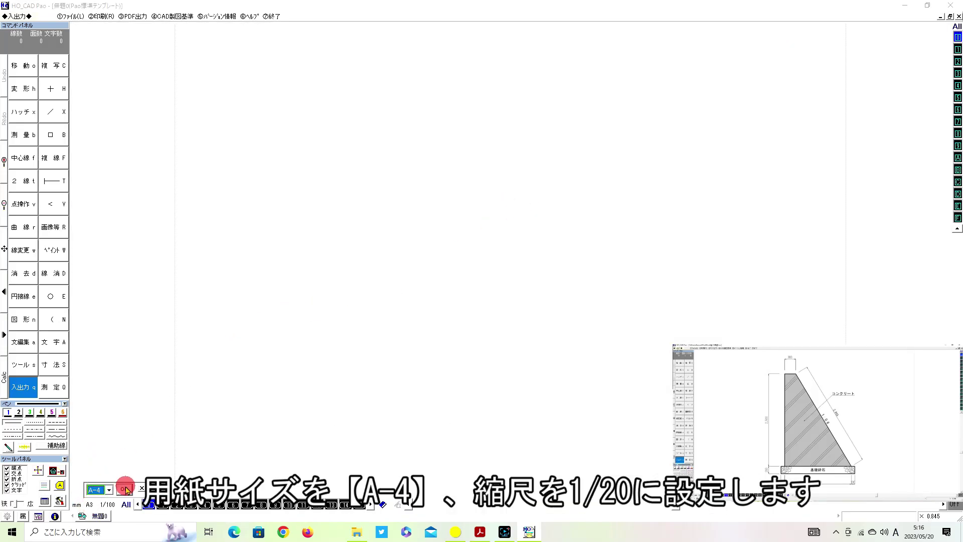
pyautogui.click(125, 488)
# Step: Set the drawing scale to S=1:20
pyautogui.click(110, 505)
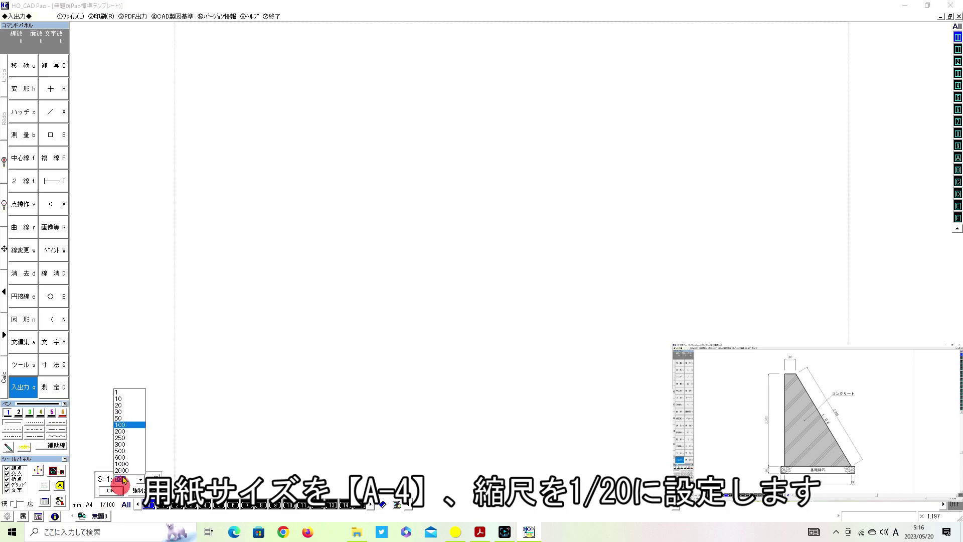
pyautogui.click(137, 405)
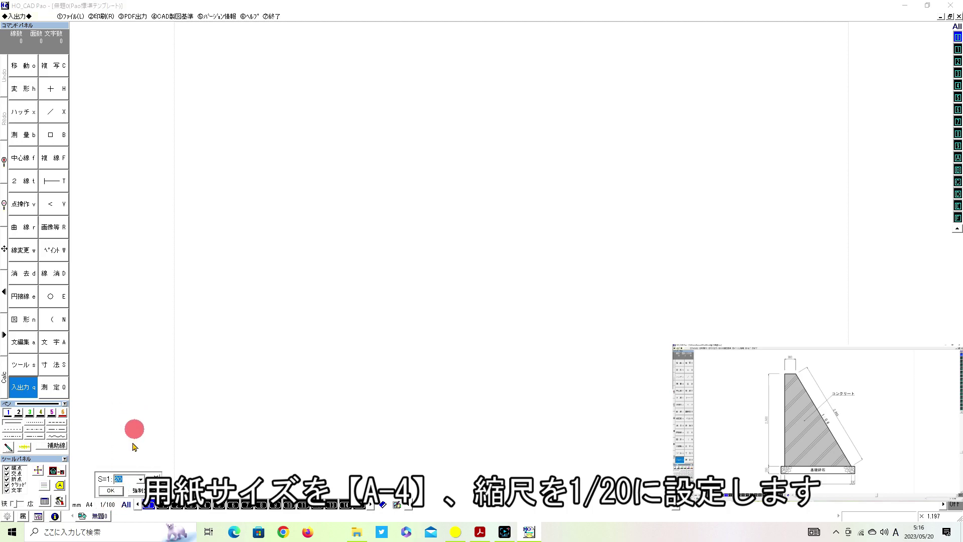
pyautogui.click(141, 490)
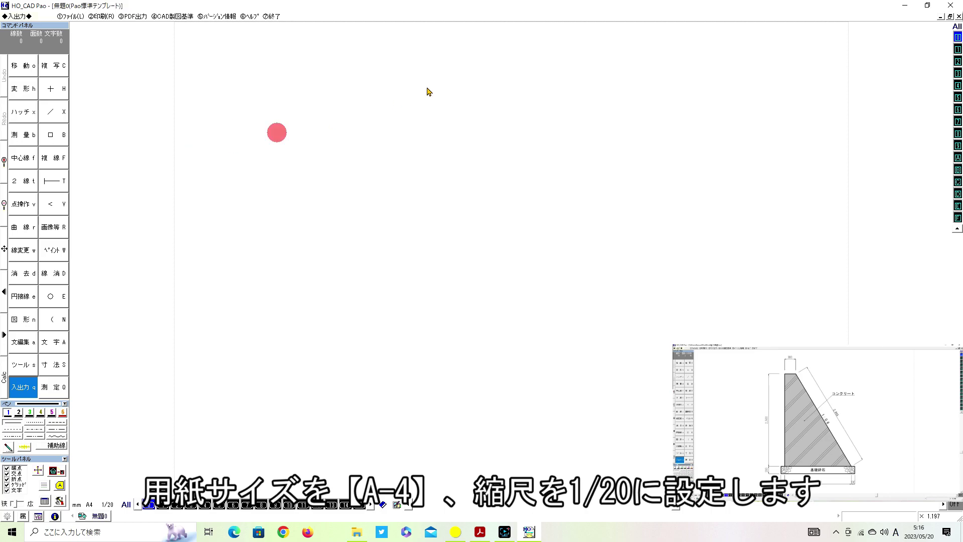
pyautogui.moveTo(419, 180); pyautogui.dragTo(576, 286, button='middle')
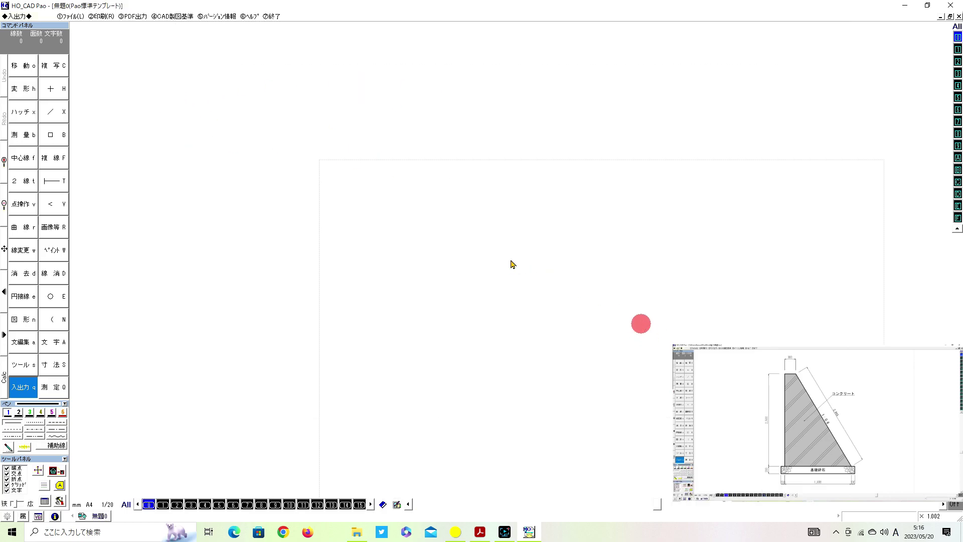
# Step: Draw the 300 top edge of the wall in pen 3
pyautogui.scroll(1, 451, 235)
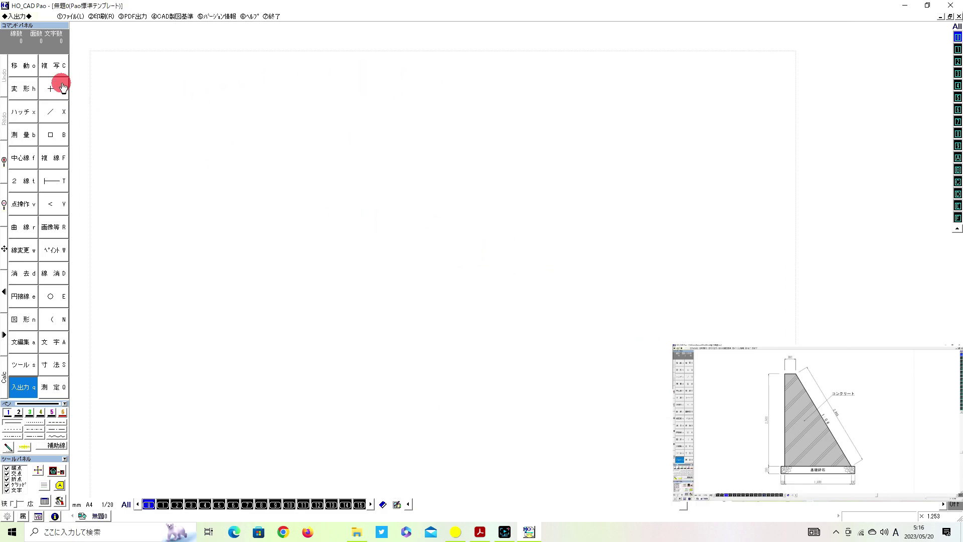
pyautogui.click(30, 414)
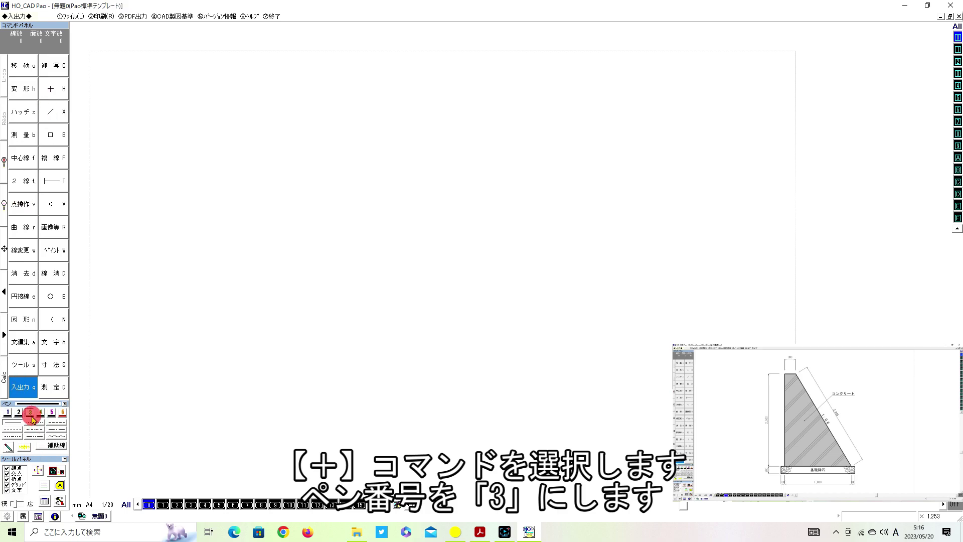
pyautogui.click(51, 89)
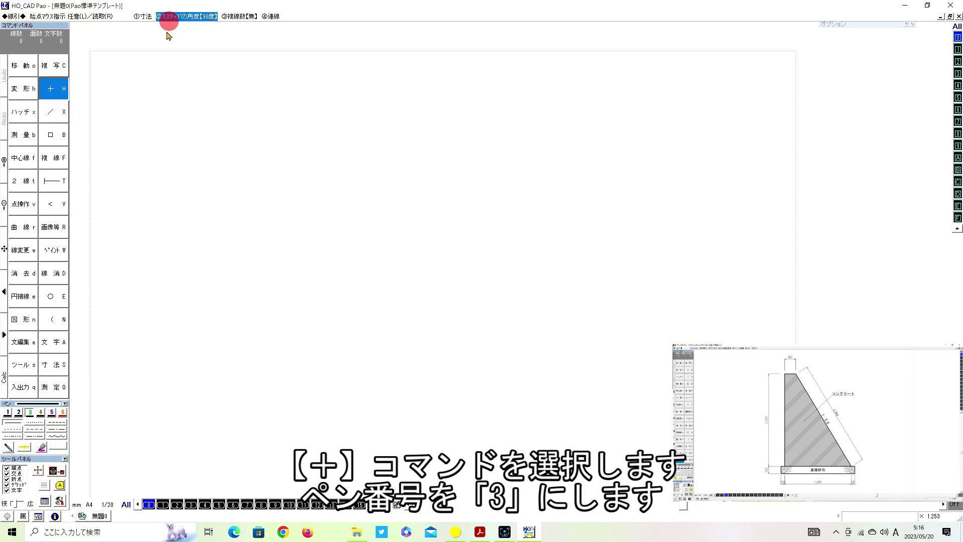
pyautogui.click(144, 16)
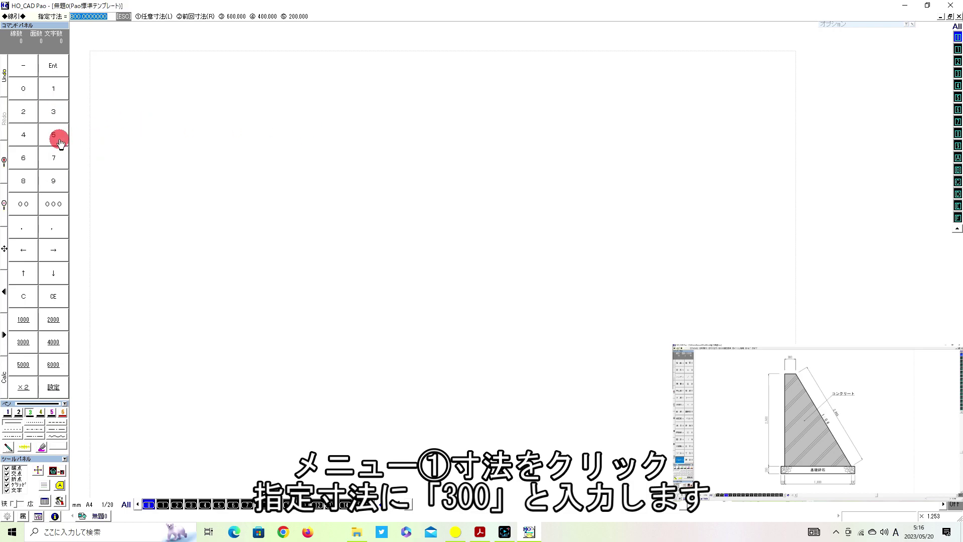
pyautogui.click(54, 112)
pyautogui.click(23, 204)
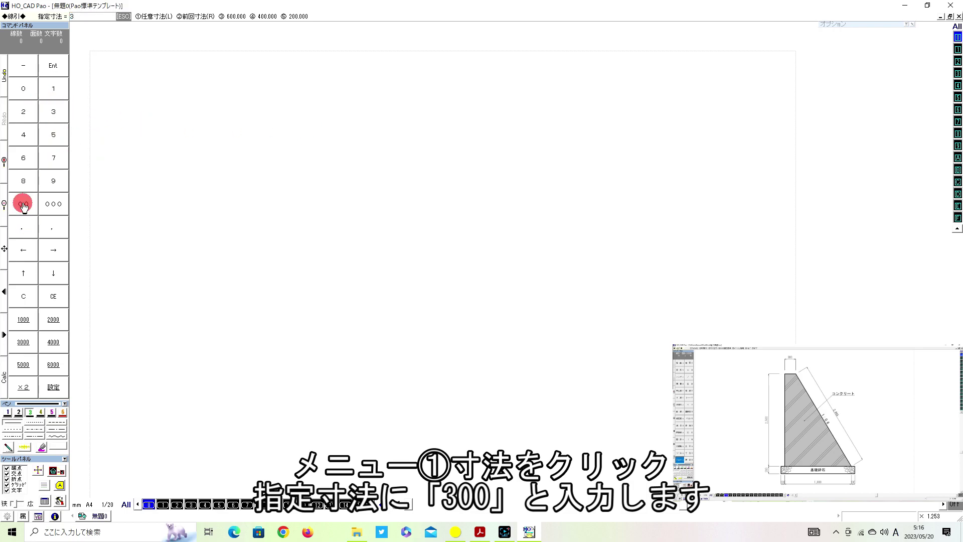
pyautogui.click(54, 67)
pyautogui.click(282, 144)
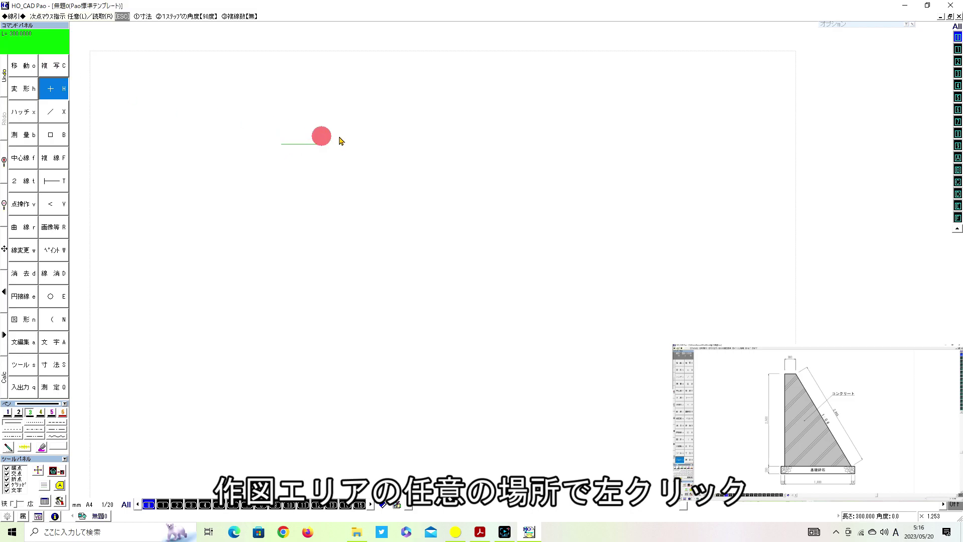
pyautogui.click(373, 151)
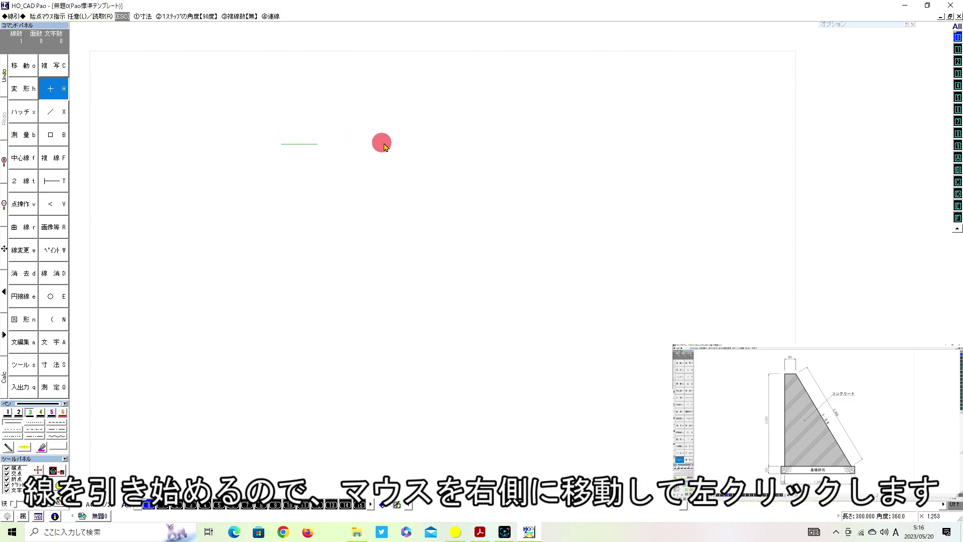
# Step: Draw the 2500 vertical back face down from the top edge's left end
pyautogui.click(285, 147)
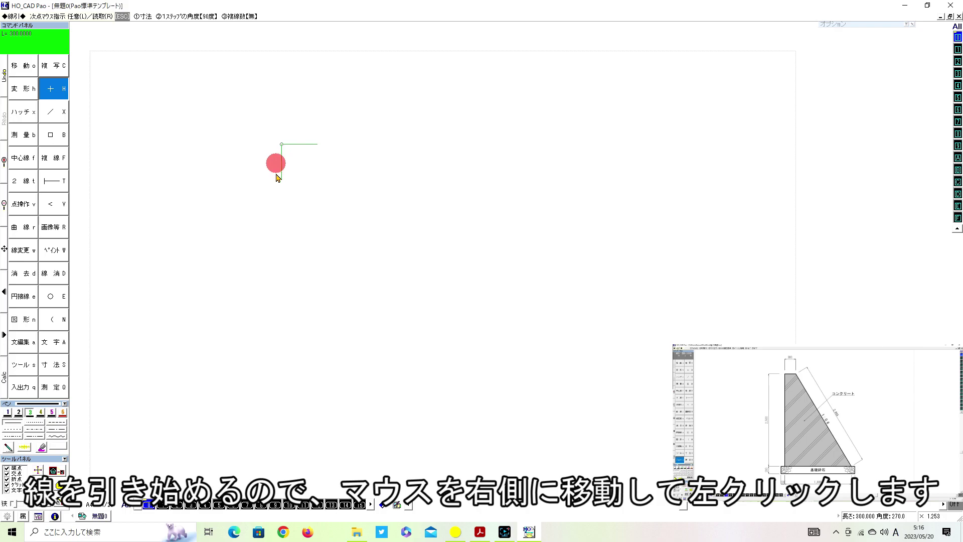
pyautogui.click(144, 16)
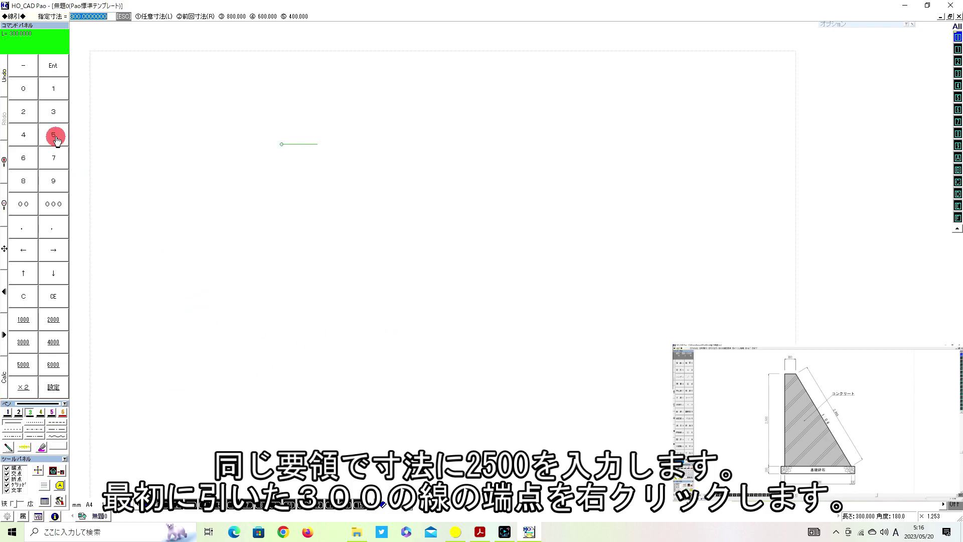
pyautogui.click(23, 111)
pyautogui.click(54, 135)
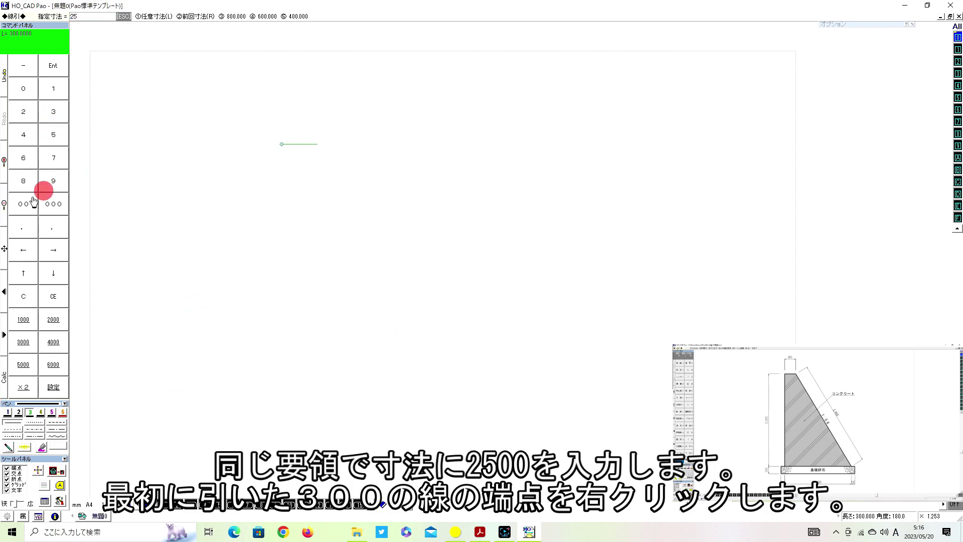
pyautogui.click(50, 68)
pyautogui.click(286, 263)
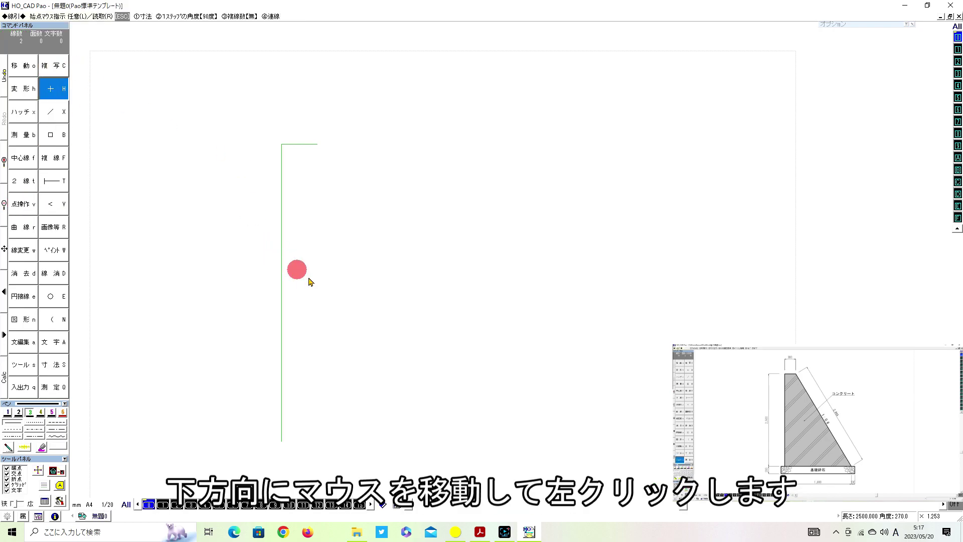
# Step: Draw the 1800 base line rightward from the vertical face's bottom
pyautogui.click(283, 443)
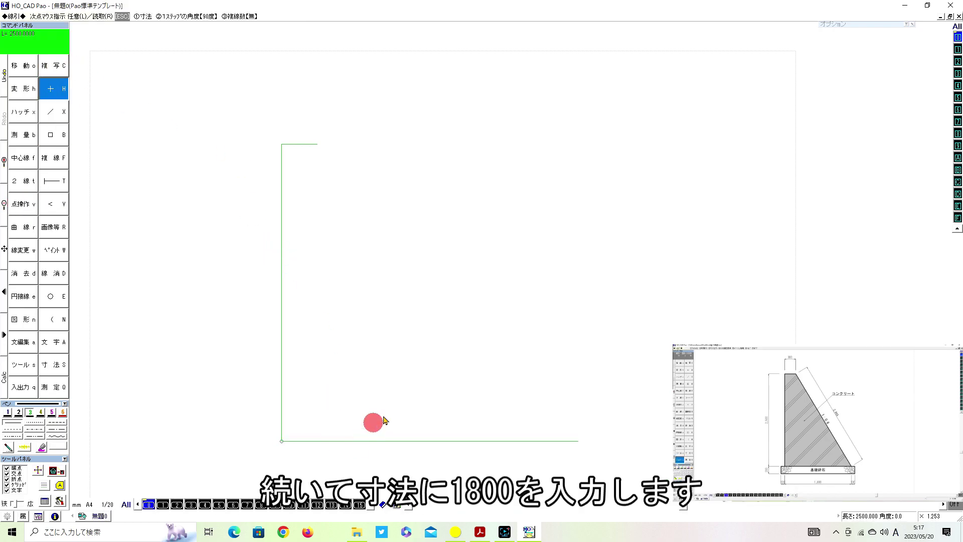
pyautogui.click(147, 17)
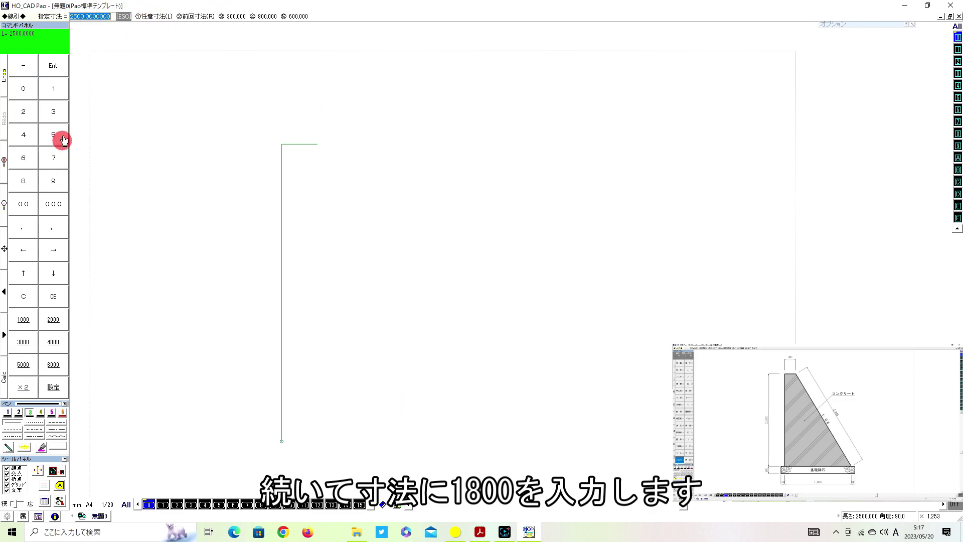
pyautogui.click(54, 93)
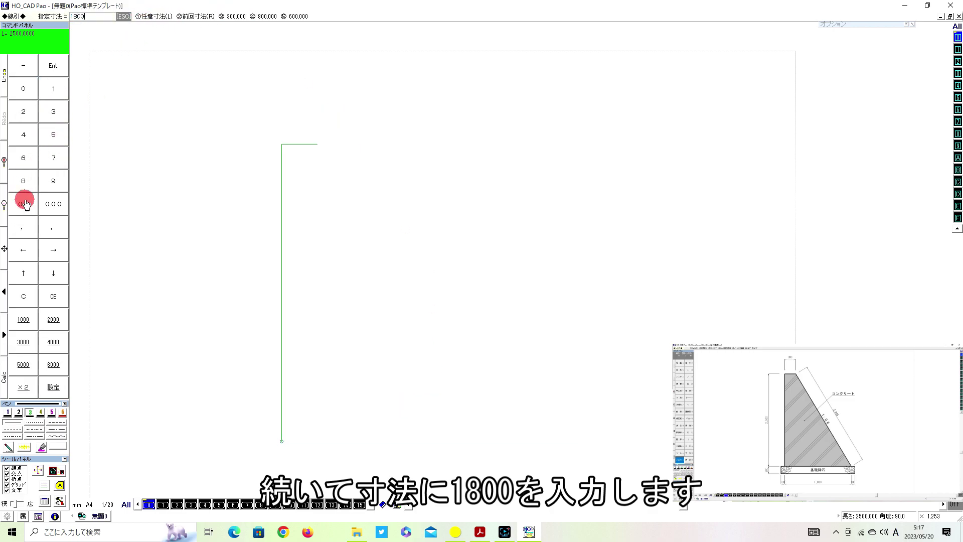
pyautogui.click(52, 64)
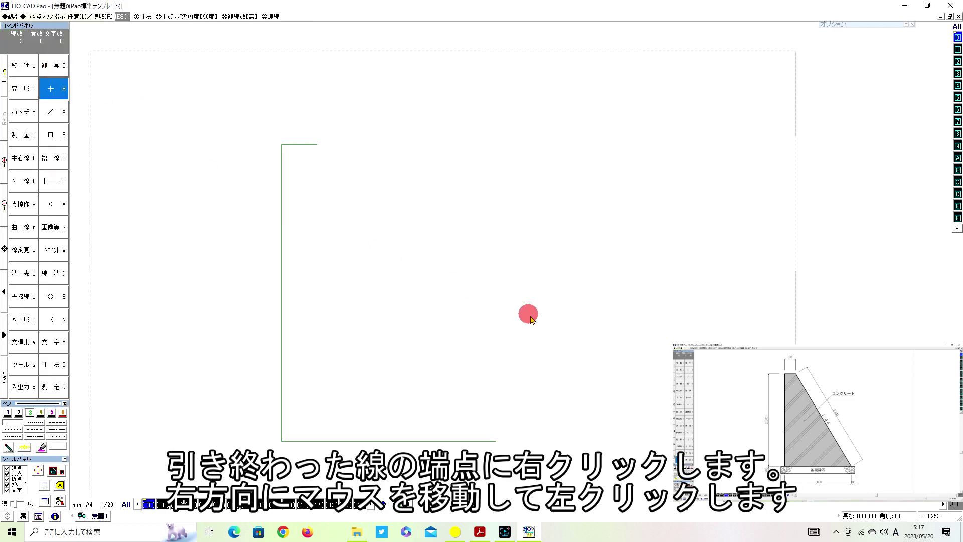
# Step: Close the profile with a sloping line from the top edge's end to the base's end
pyautogui.click(53, 111)
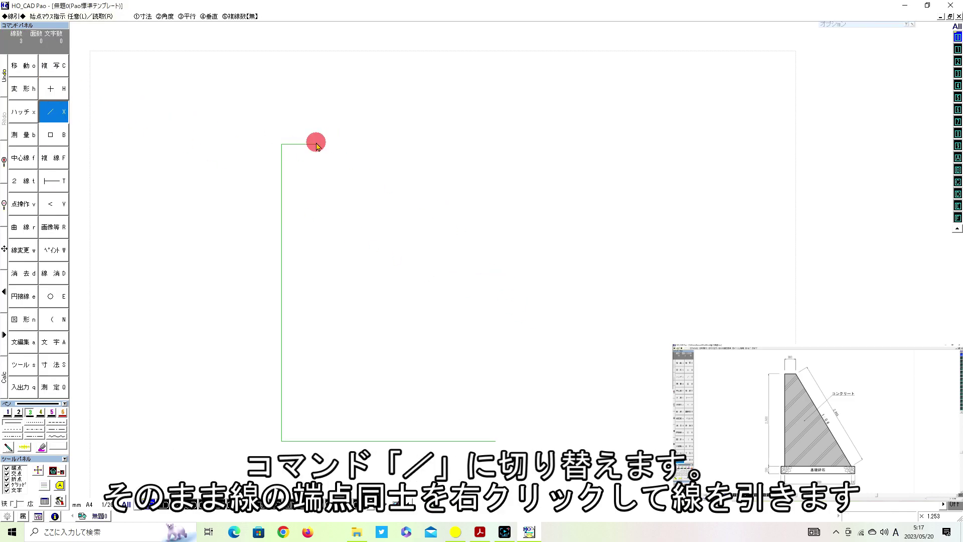
pyautogui.rightClick(317, 144)
pyautogui.rightClick(495, 441)
pyautogui.scroll(-1, 552, 331)
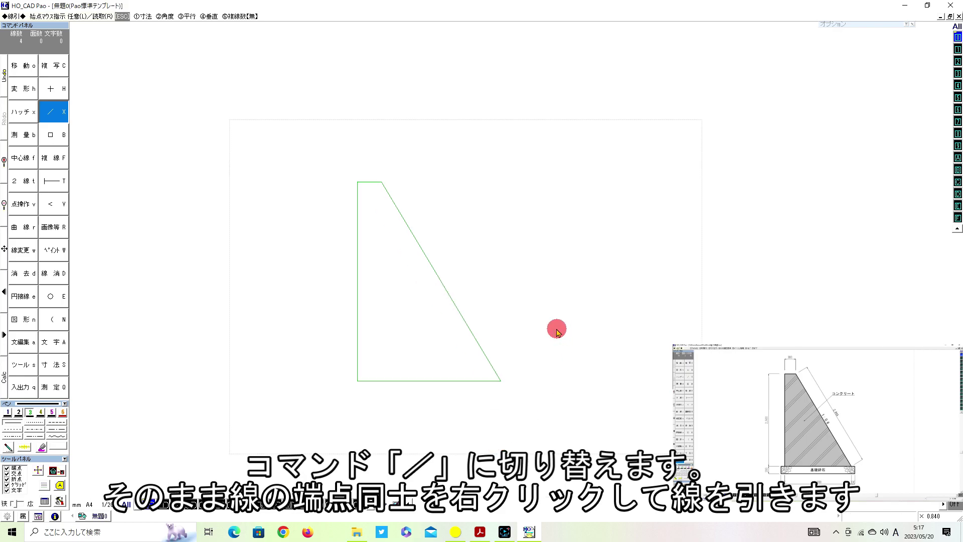
pyautogui.scroll(1, 485, 405)
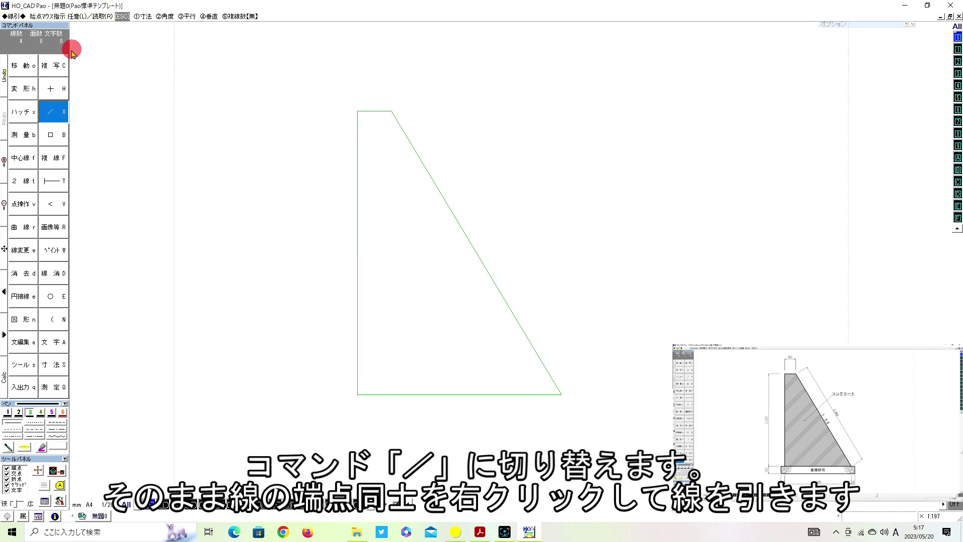
# Step: Box-select the whole wall outline and move it to a new position on the sheet
pyautogui.click(23, 65)
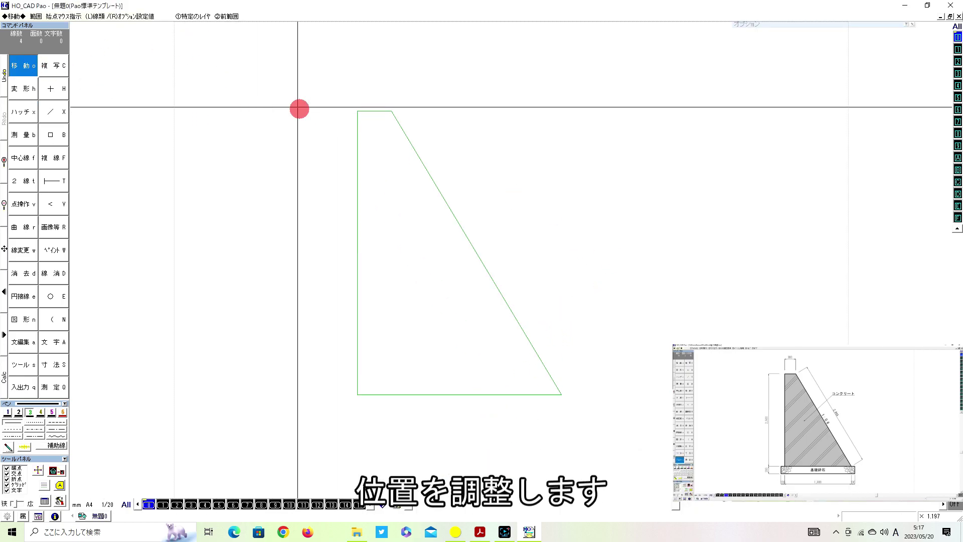
pyautogui.click(295, 86)
pyautogui.click(692, 419)
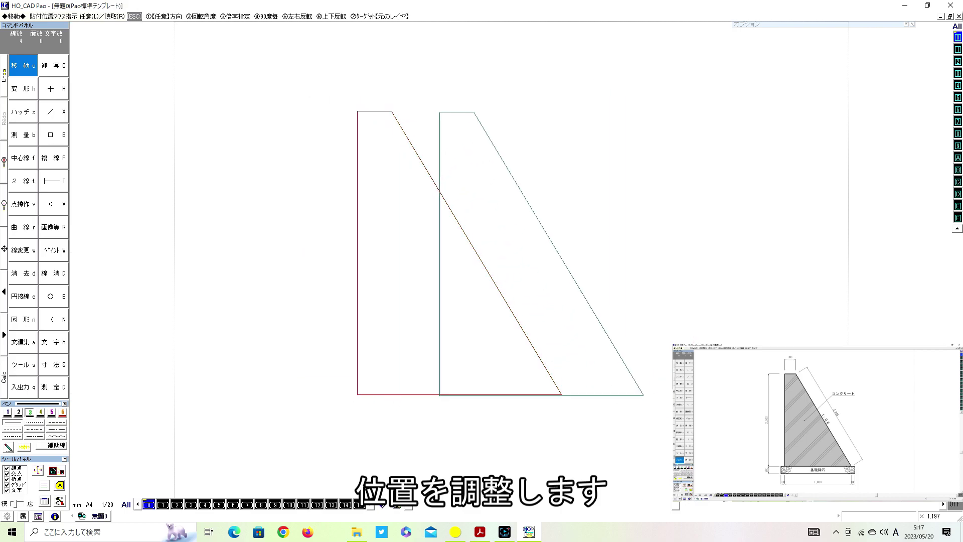
pyautogui.click(787, 401)
pyautogui.scroll(-1, 787, 323)
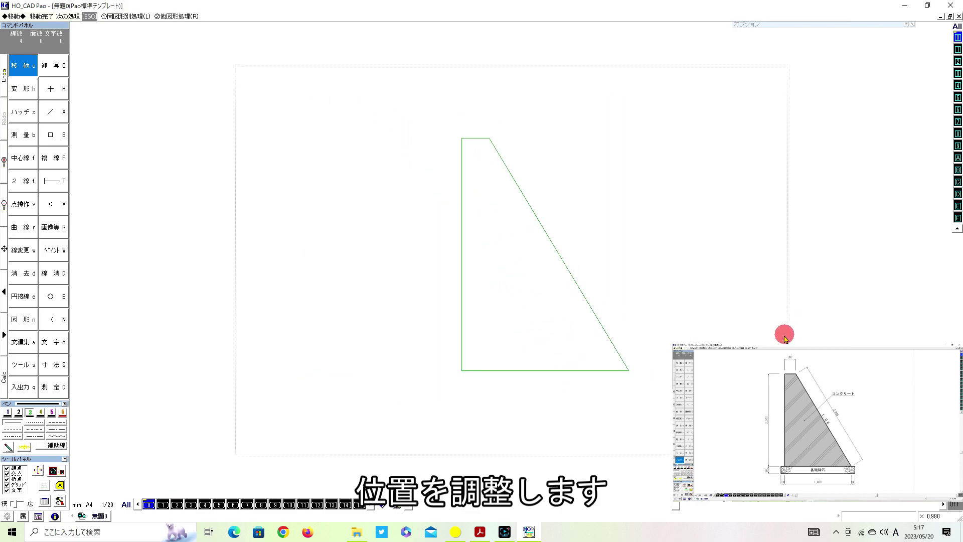
pyautogui.scroll(1, 331, 254)
pyautogui.scroll(-1, 247, 271)
pyautogui.scroll(1, 537, 197)
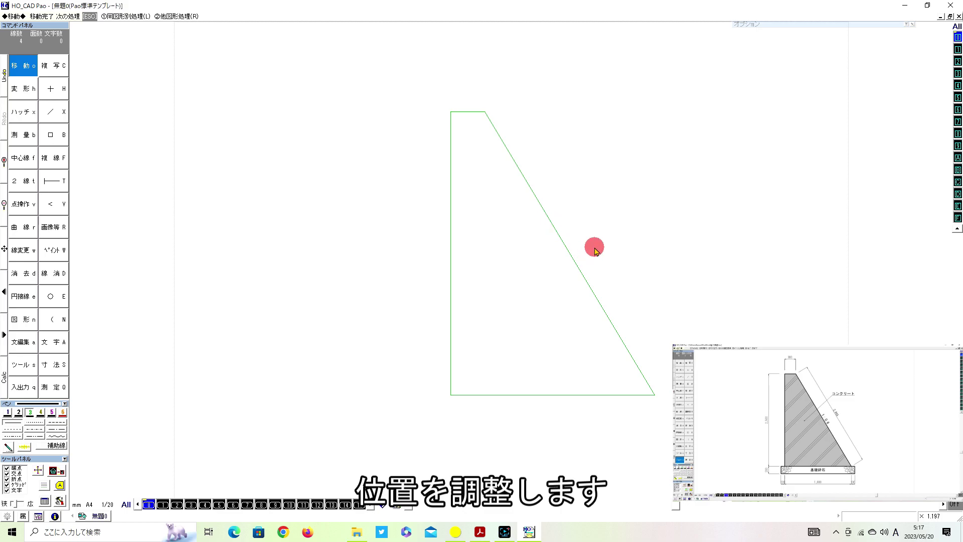
pyautogui.moveTo(577, 258); pyautogui.dragTo(436, 263, button='middle')
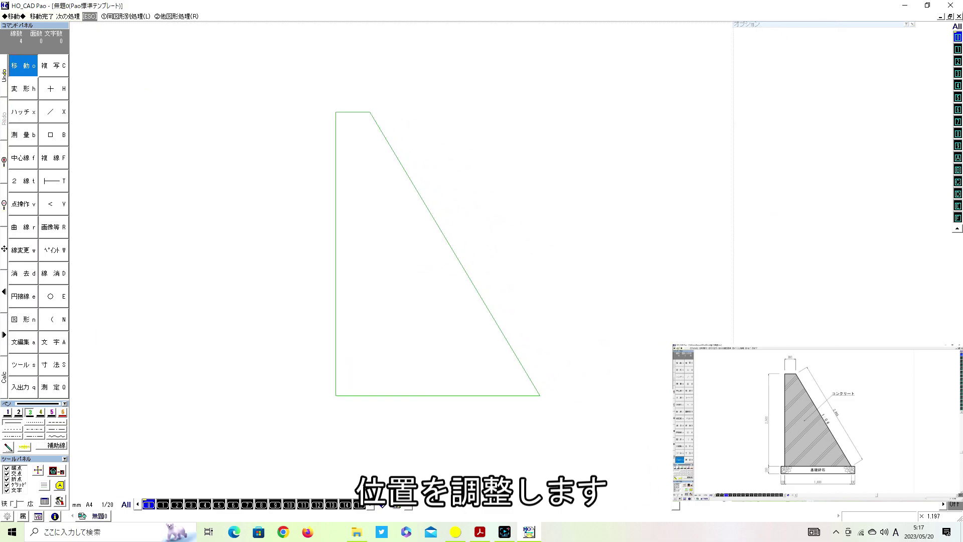
# Step: Fill the trapezoid with solid silver paint on layer 1
pyautogui.click(162, 504)
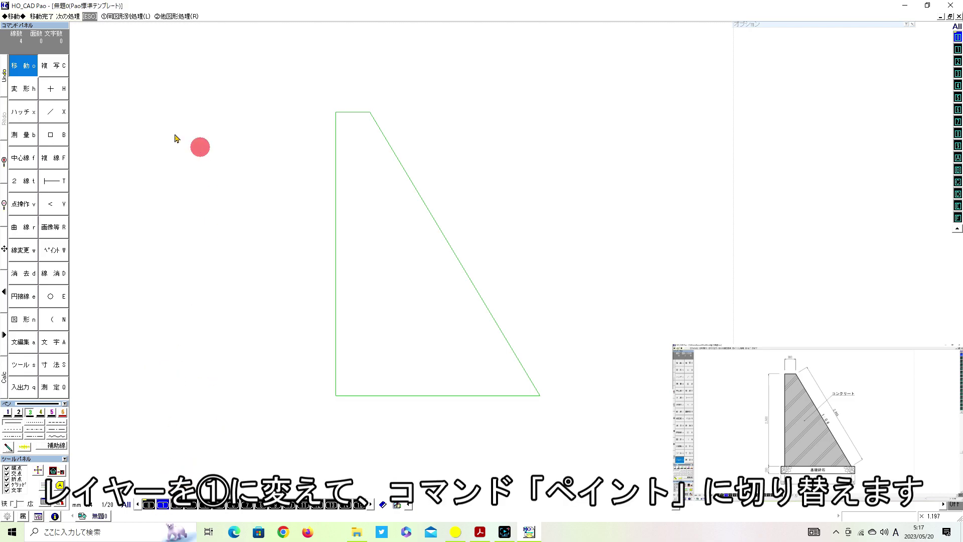
pyautogui.click(56, 252)
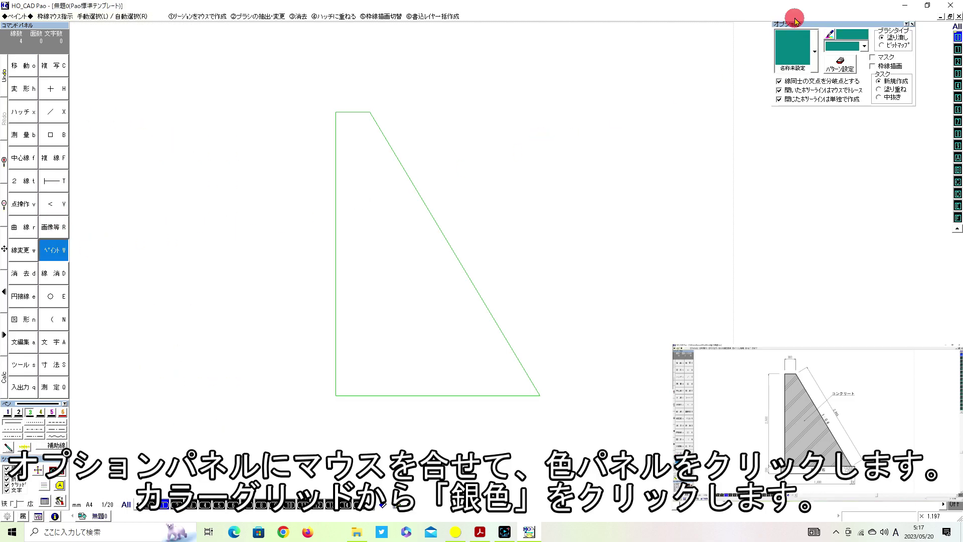
pyautogui.click(852, 34)
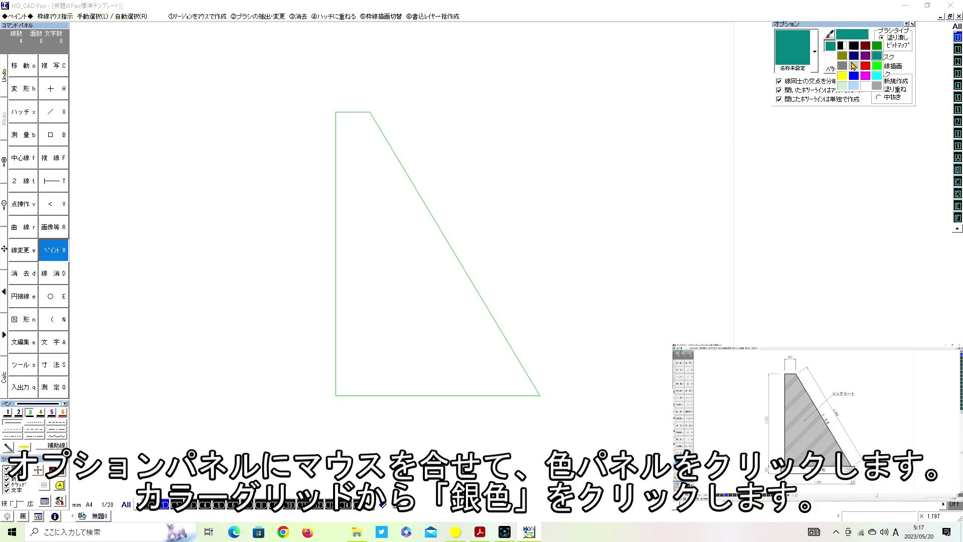
pyautogui.click(854, 68)
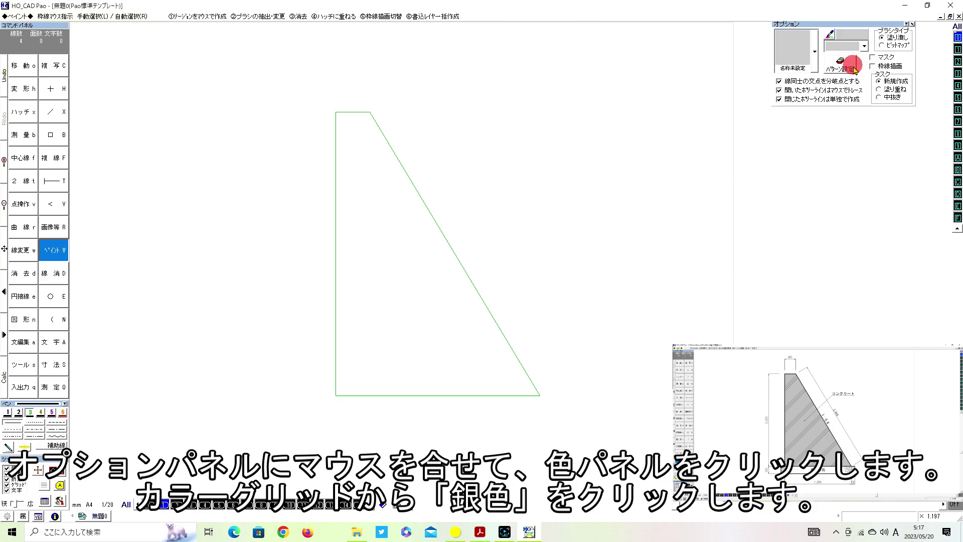
pyautogui.rightClick(372, 261)
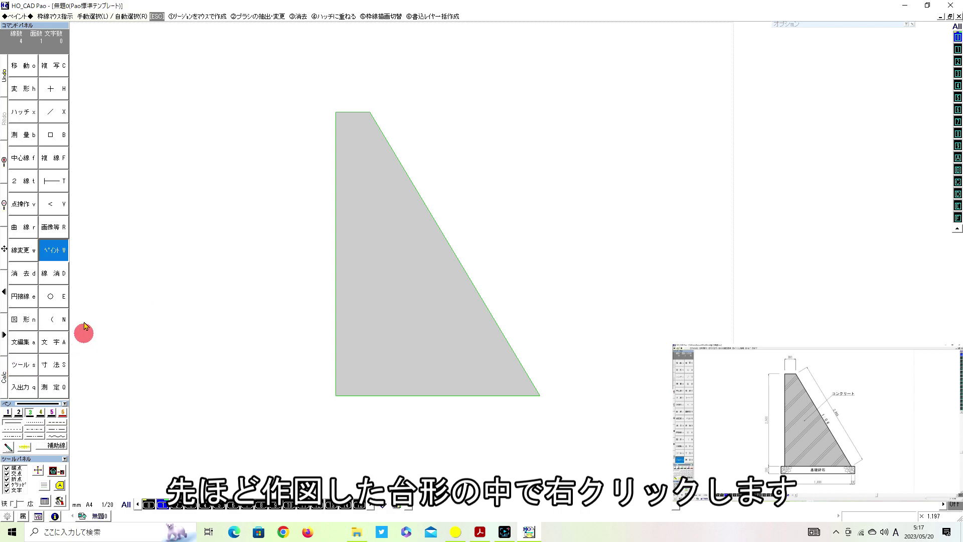
pyautogui.click(22, 118)
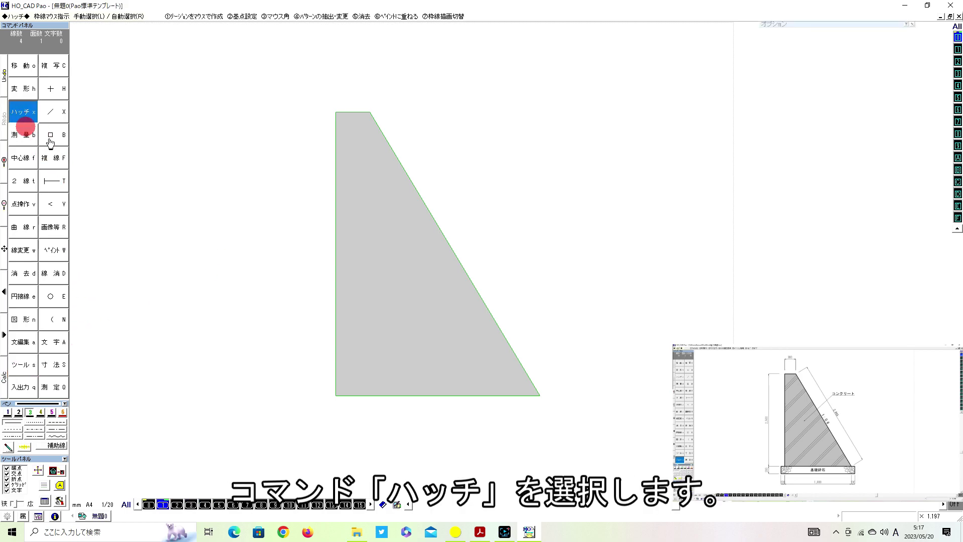
# Step: Set the hatch to the hoc_3Line pattern with pitch 20 and line spacing 2
pyautogui.click(839, 24)
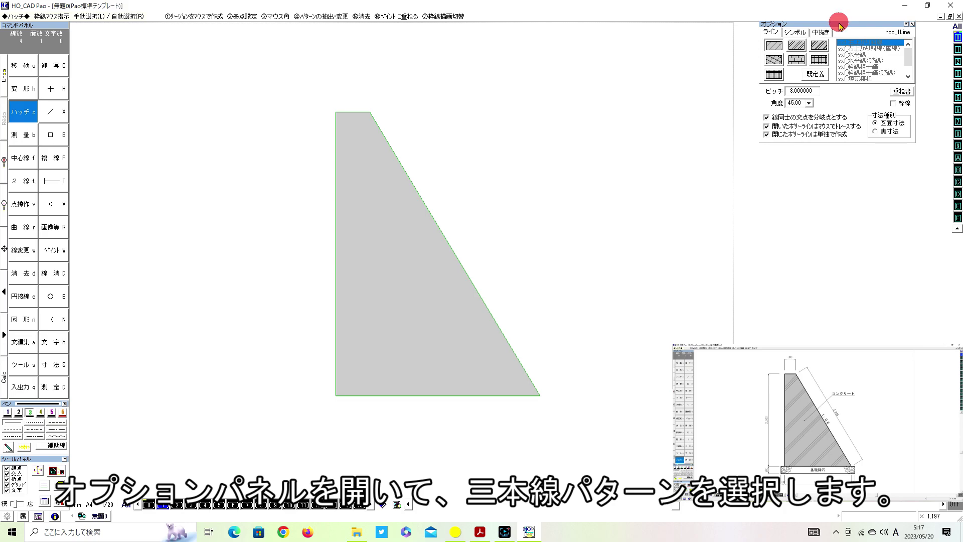
pyautogui.click(818, 45)
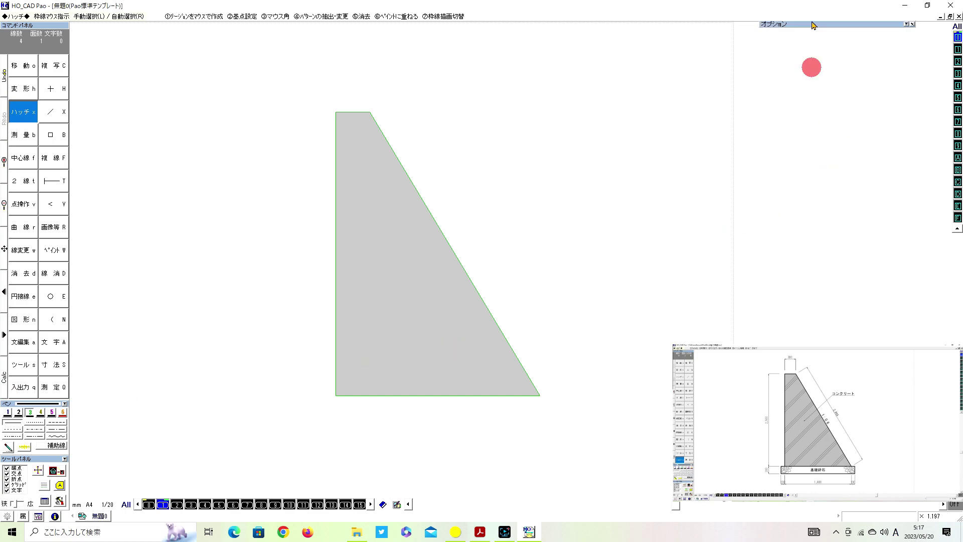
pyautogui.moveTo(811, 24)
pyautogui.doubleClick(787, 90)
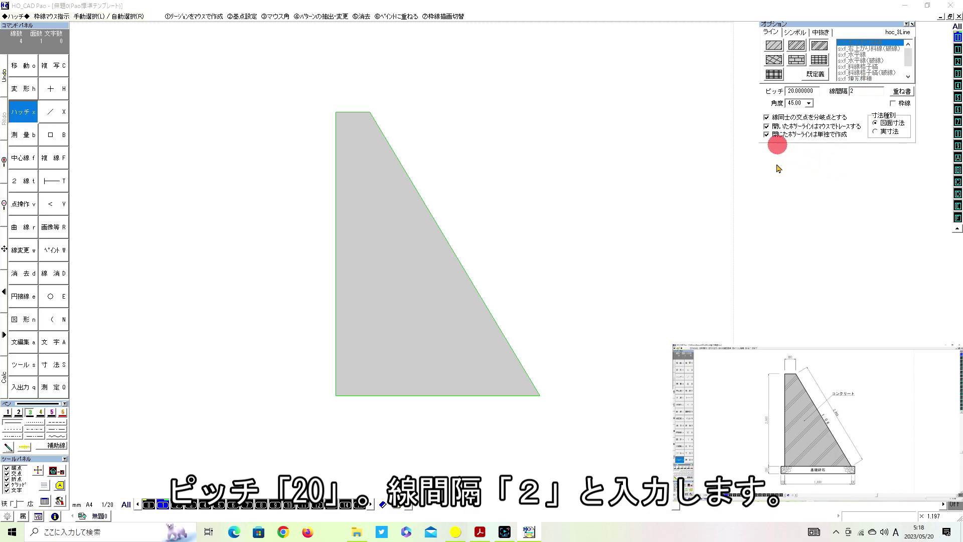
pyautogui.click(802, 167)
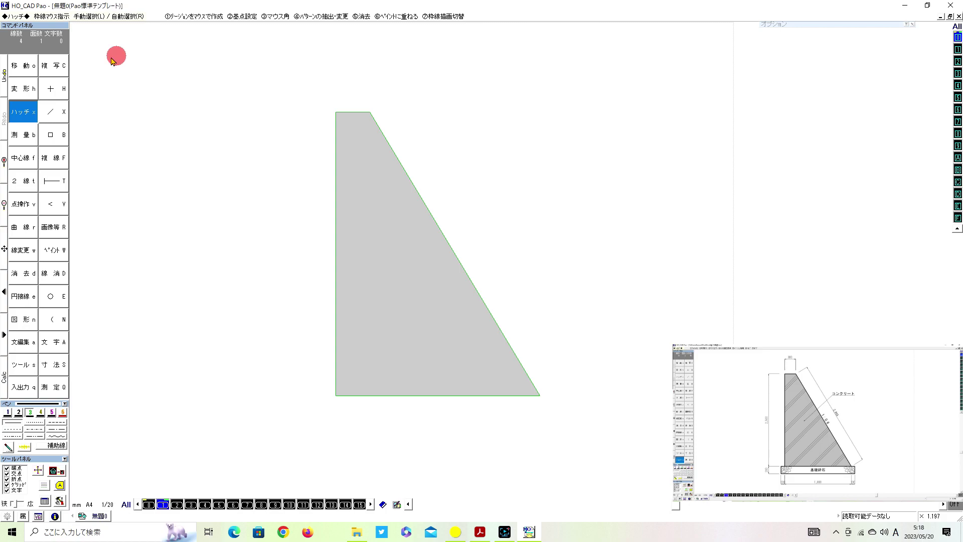
# Step: Hatch over the silver paint, undoing the wrong-pen attempt and redoing it in pen 1
pyautogui.click(396, 17)
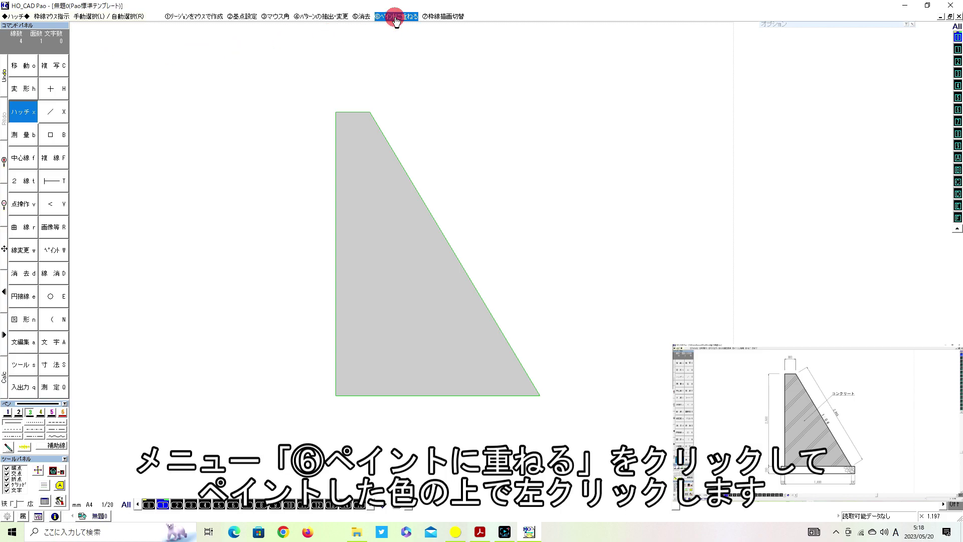
pyautogui.click(388, 248)
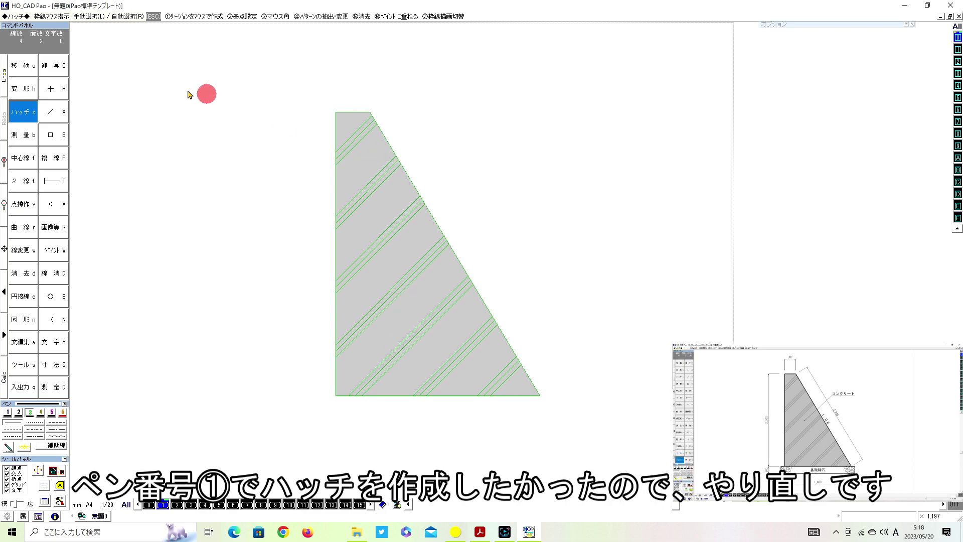
pyautogui.click(4, 80)
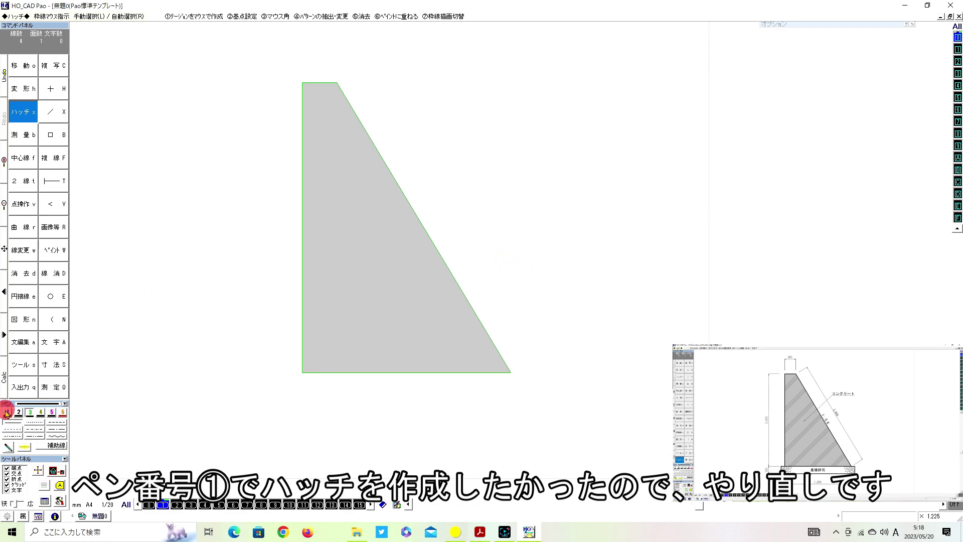
pyautogui.click(399, 16)
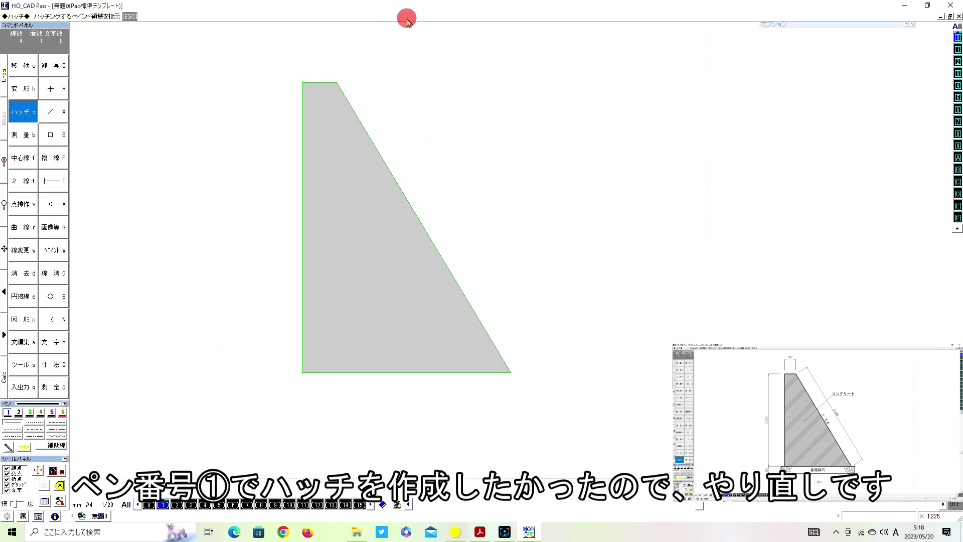
pyautogui.click(373, 206)
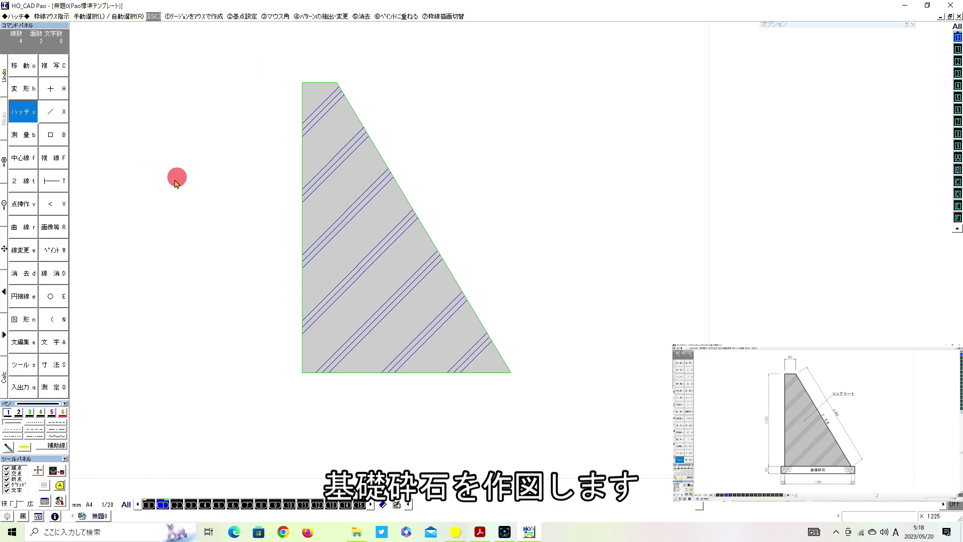
# Step: Size a pen 3 rectangle at 2000 × 200 on layer 0
pyautogui.click(149, 504)
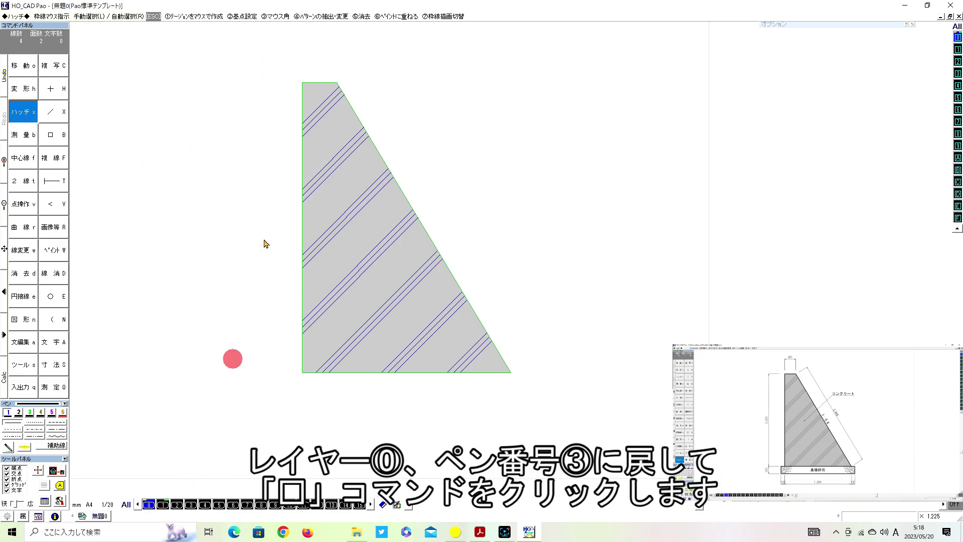
pyautogui.click(51, 135)
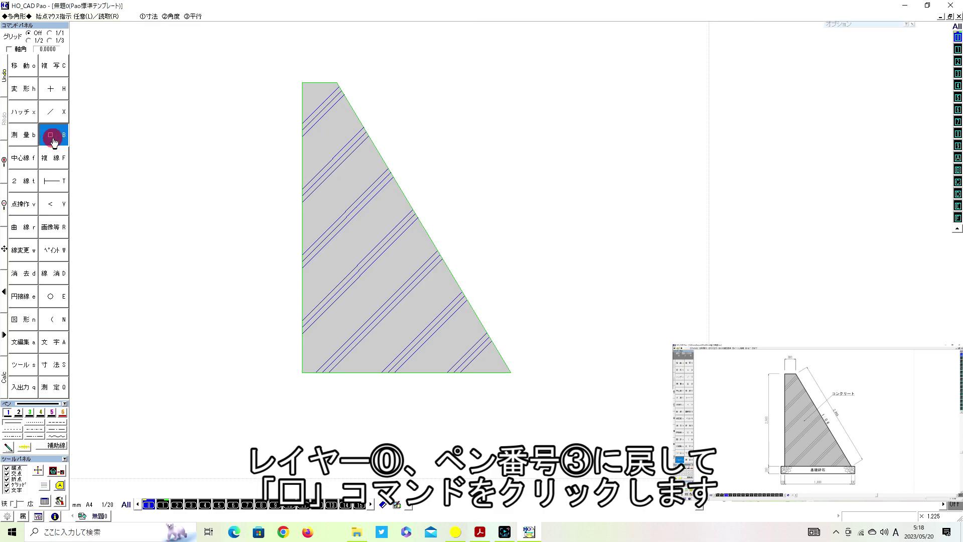
pyautogui.click(30, 413)
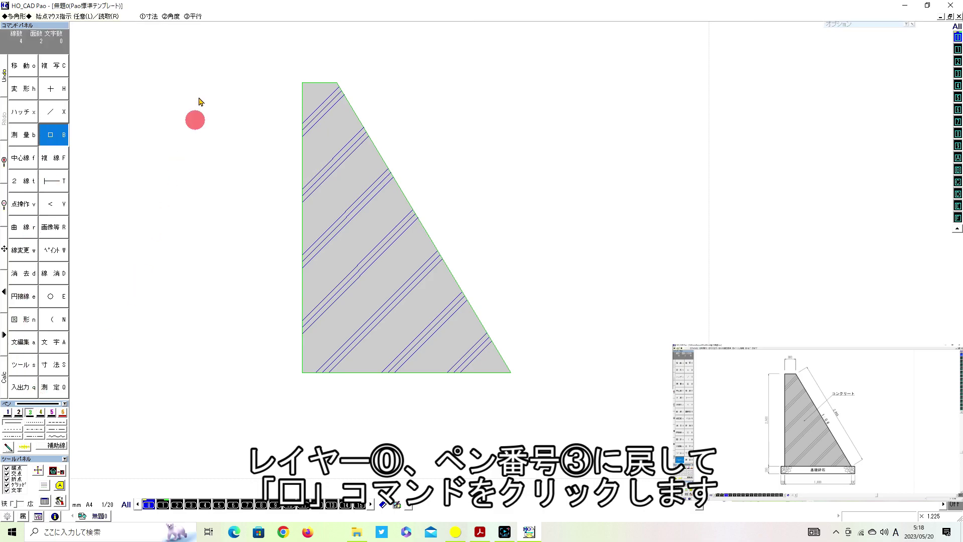
pyautogui.click(147, 17)
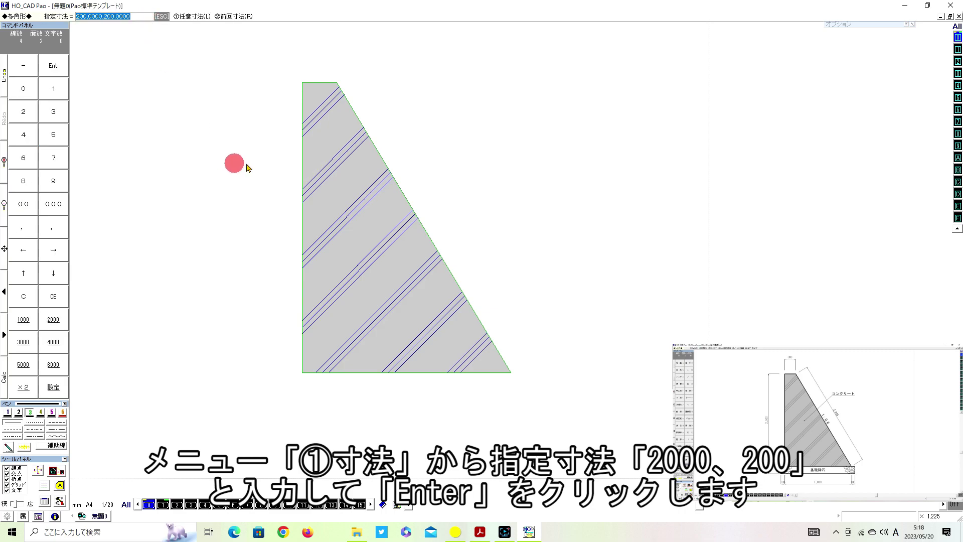
pyautogui.click(23, 112)
pyautogui.click(57, 202)
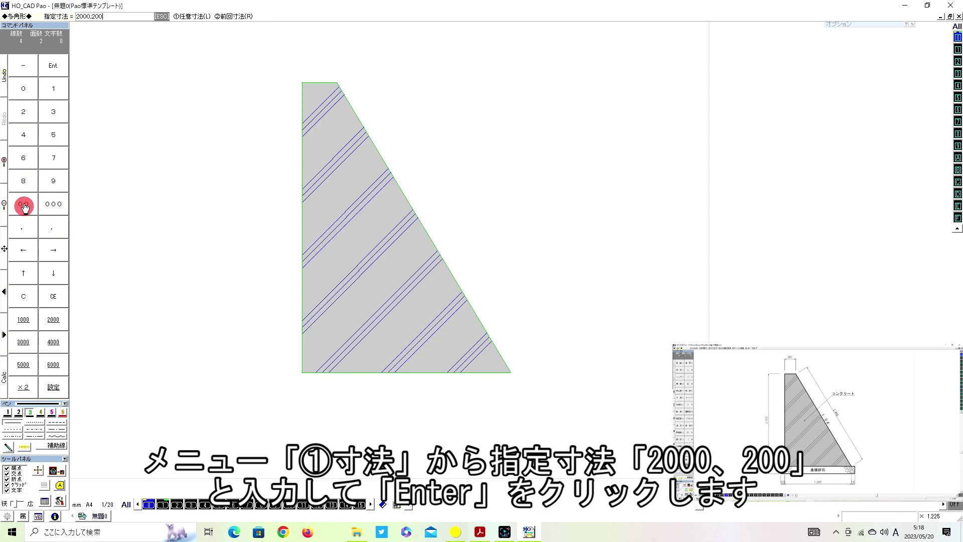
pyautogui.click(59, 70)
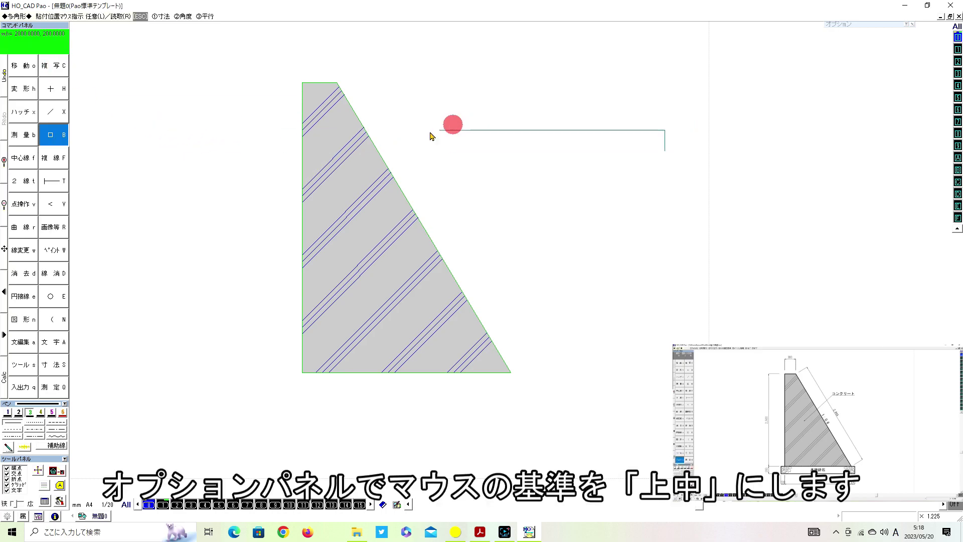
# Step: Place the rectangle by its top-middle point at the midpoint of the wall's bottom edge
pyautogui.click(858, 24)
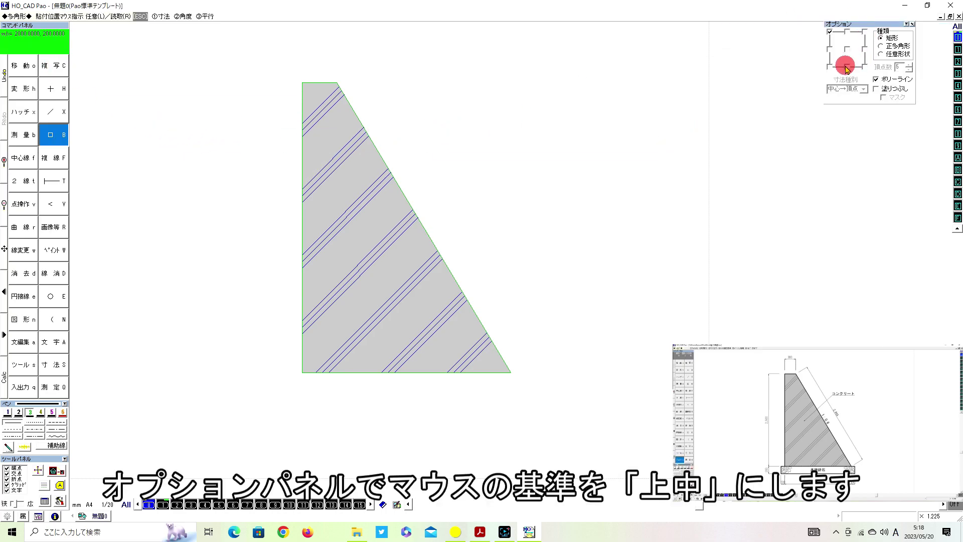
pyautogui.click(847, 33)
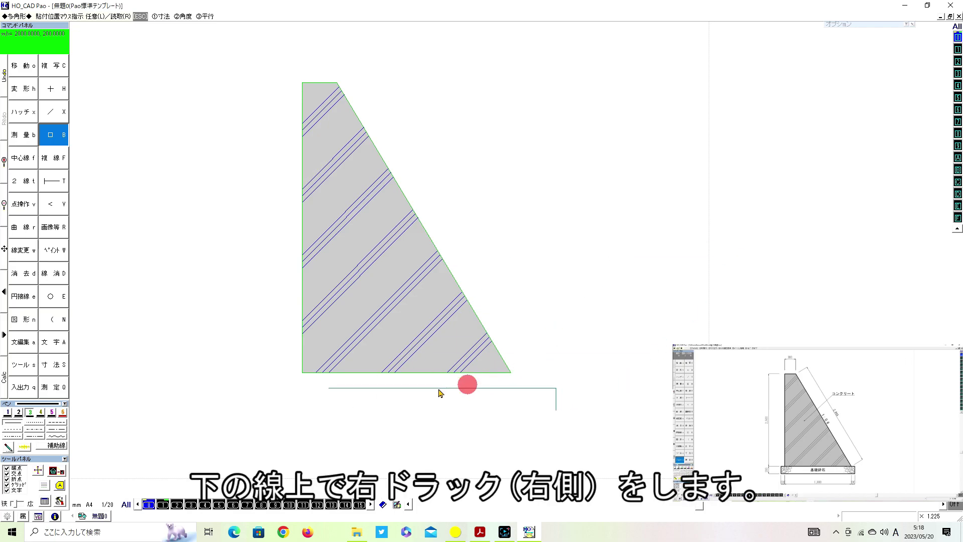
pyautogui.moveTo(363, 372); pyautogui.dragTo(545, 380, button='right')
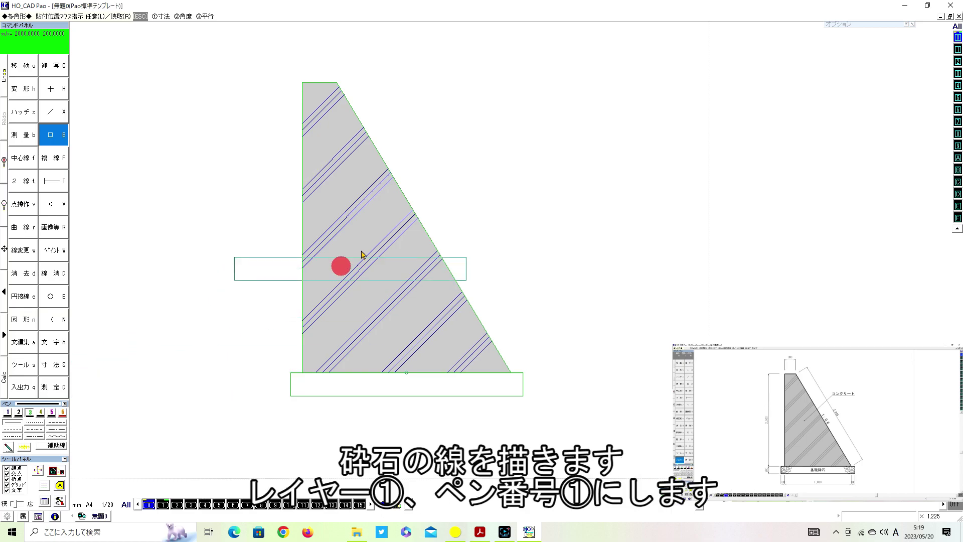
pyautogui.click(164, 504)
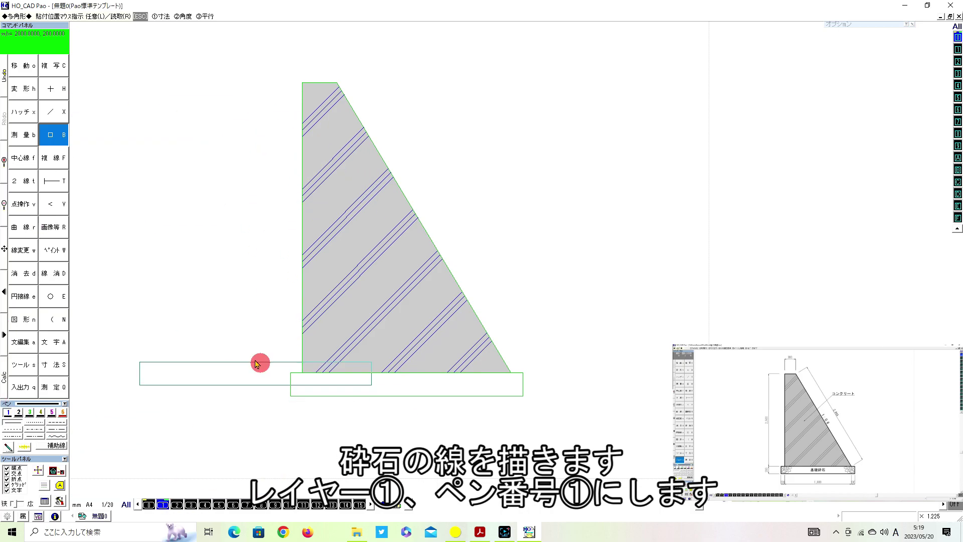
pyautogui.scroll(5, 250, 399)
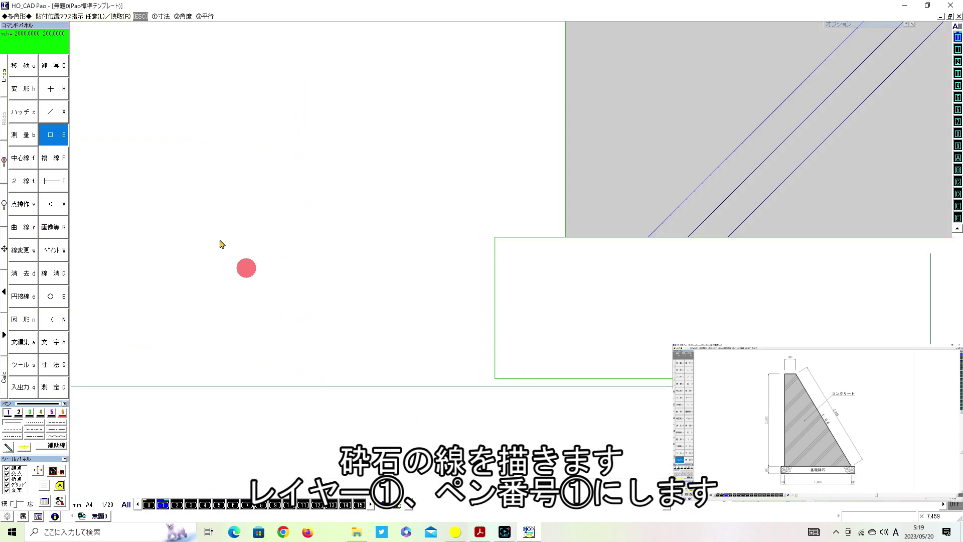
# Step: Select the freehand curve tool for drawing stones
pyautogui.click(23, 226)
pyautogui.click(145, 19)
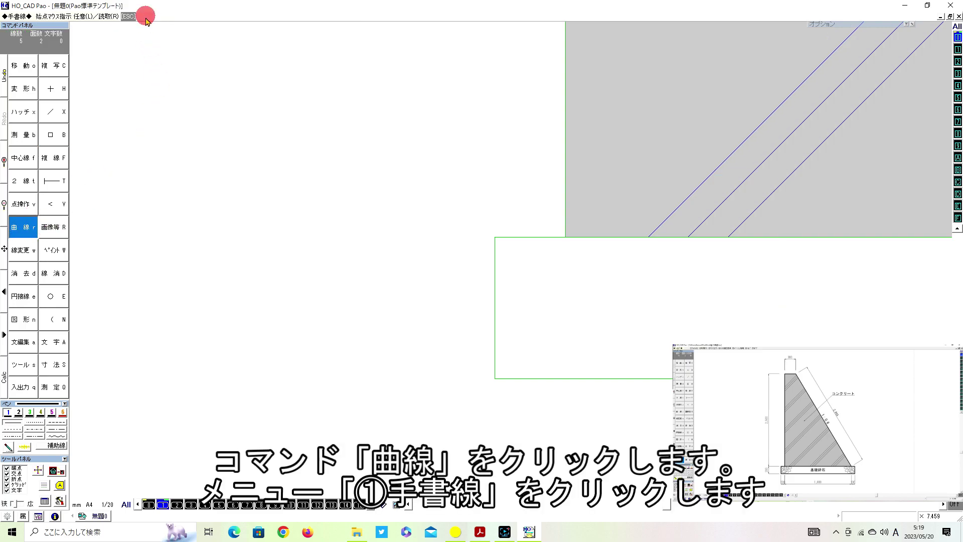
pyautogui.scroll(-1, 641, 296)
pyautogui.scroll(1, 687, 314)
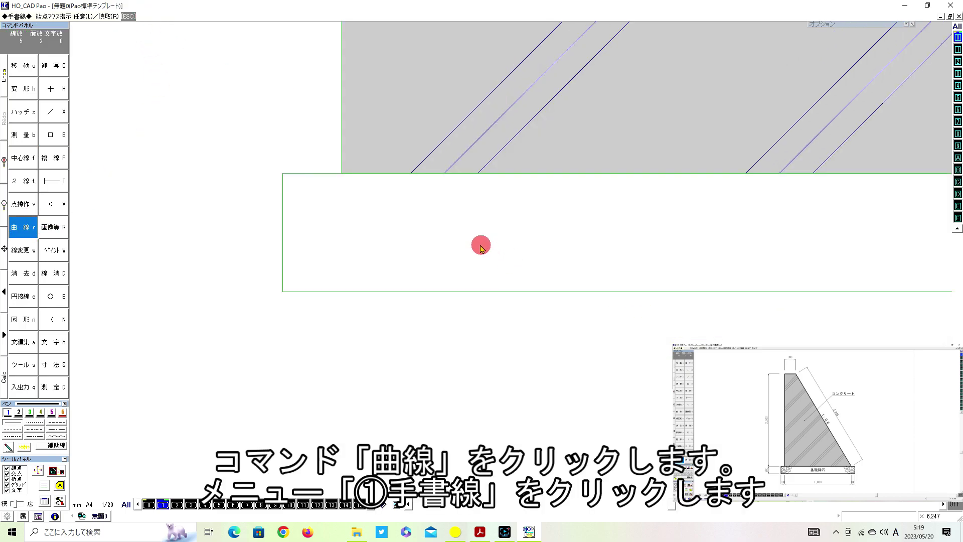
pyautogui.scroll(1, 481, 243)
pyautogui.scroll(1, 432, 219)
pyautogui.scroll(-1, 509, 258)
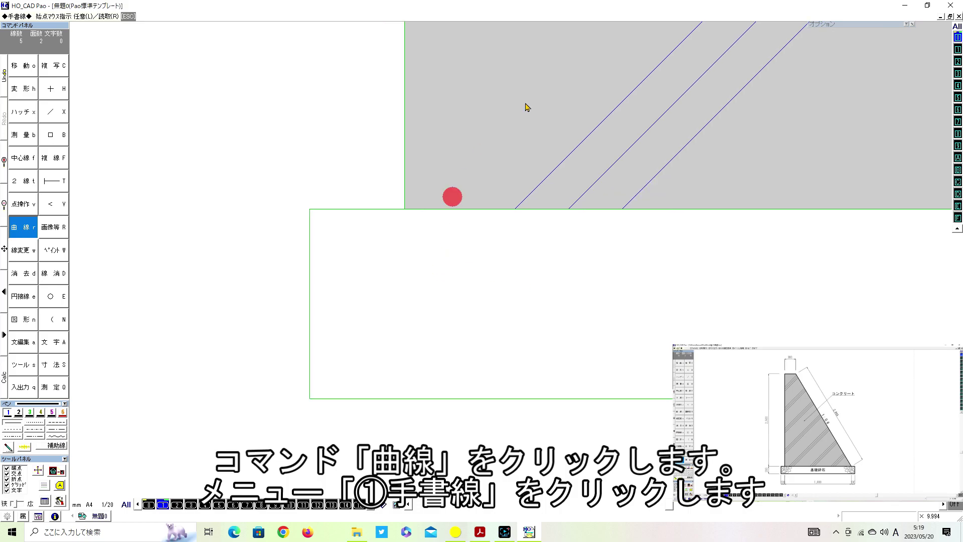
pyautogui.click(837, 23)
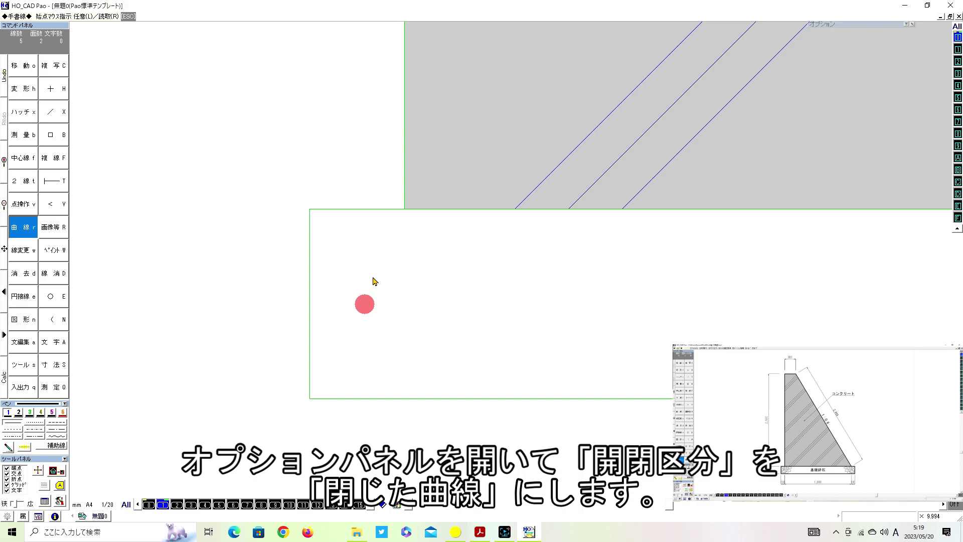
# Step: Draw the first irregular stone outlines in the upper left of the base
pyautogui.click(381, 243)
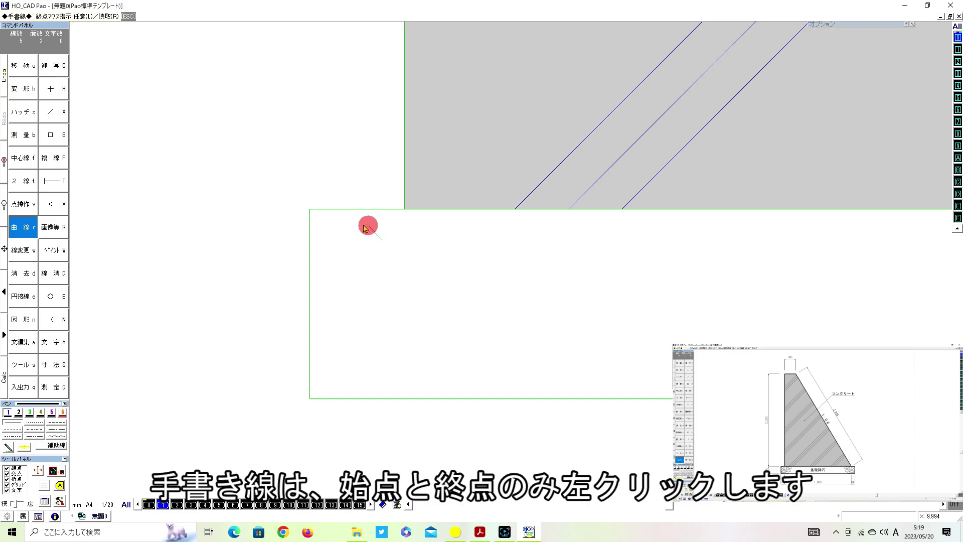
pyautogui.click(375, 258)
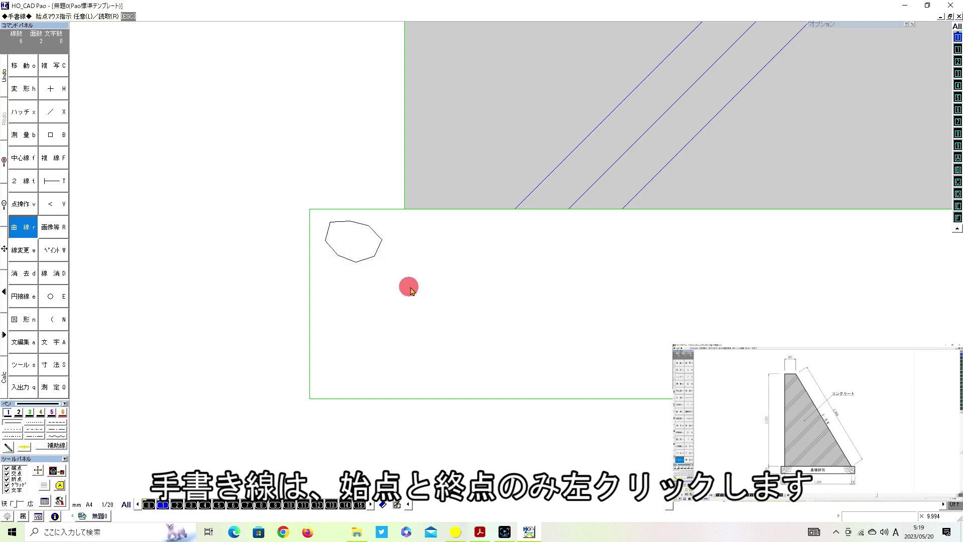
pyautogui.click(370, 289)
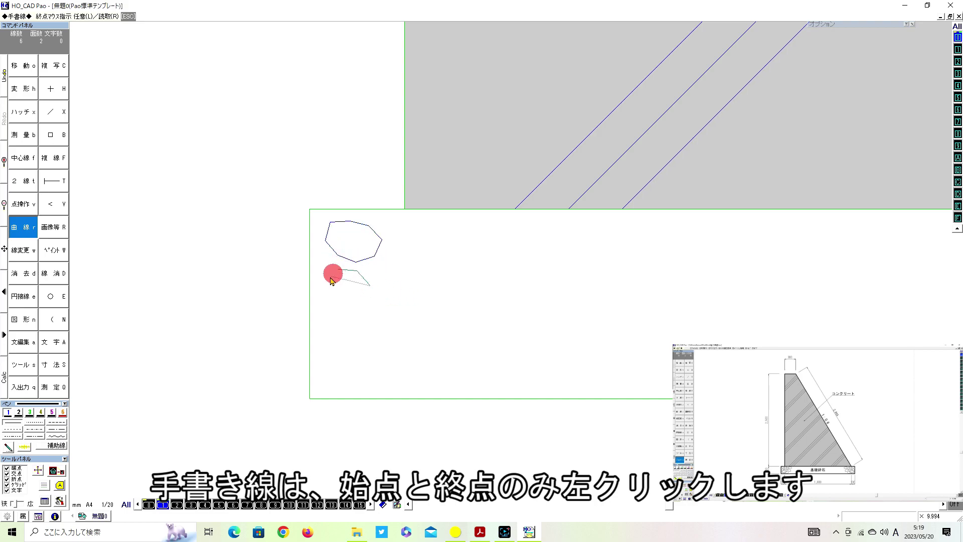
pyautogui.click(371, 307)
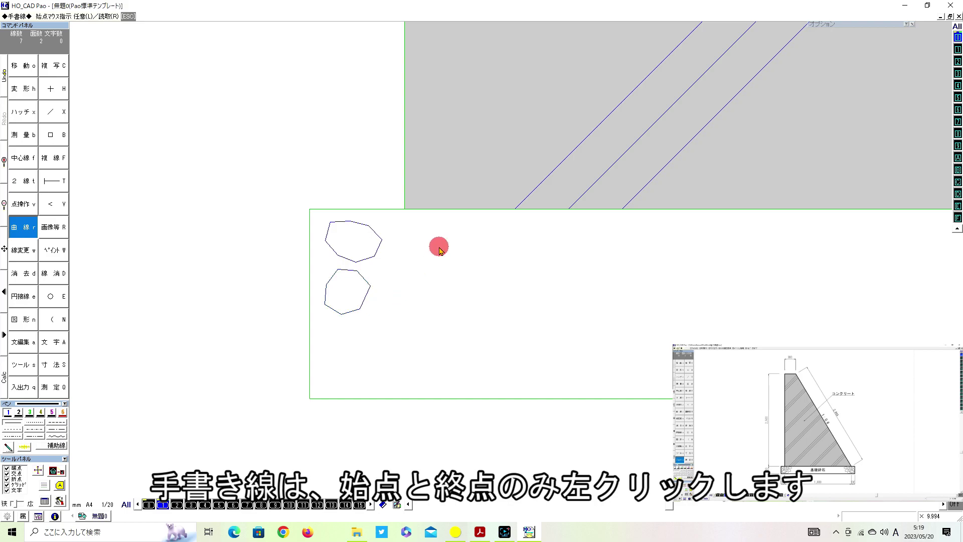
pyautogui.click(410, 224)
pyautogui.click(409, 249)
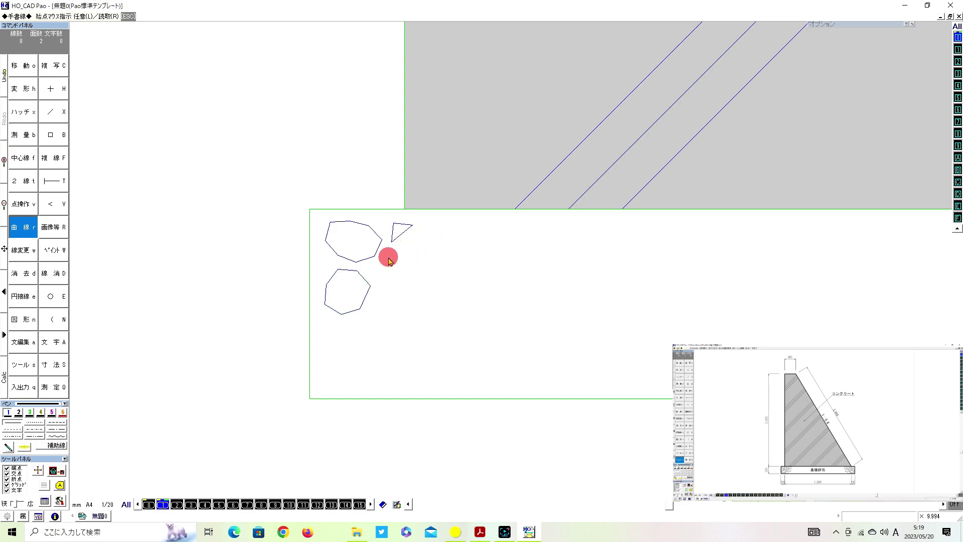
pyautogui.click(389, 258)
pyautogui.click(441, 253)
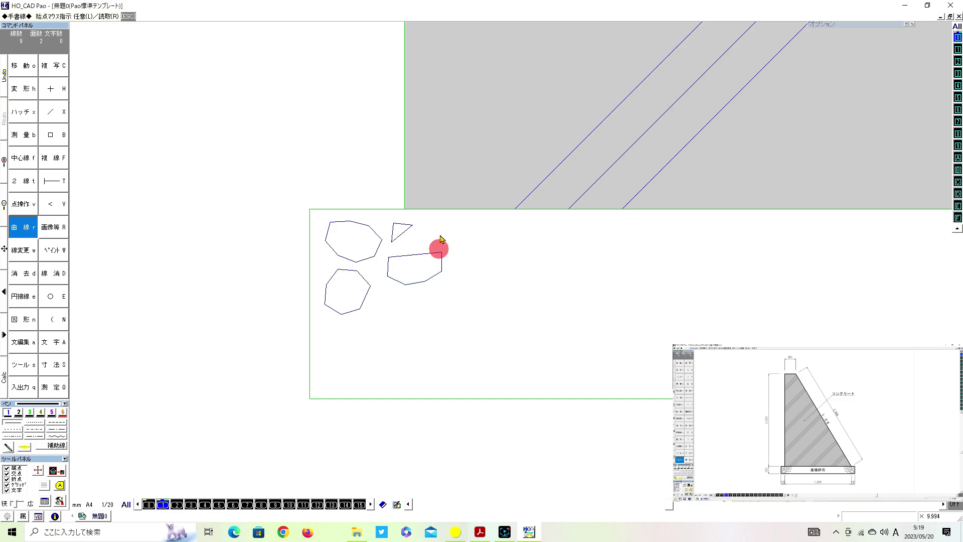
pyautogui.click(433, 228)
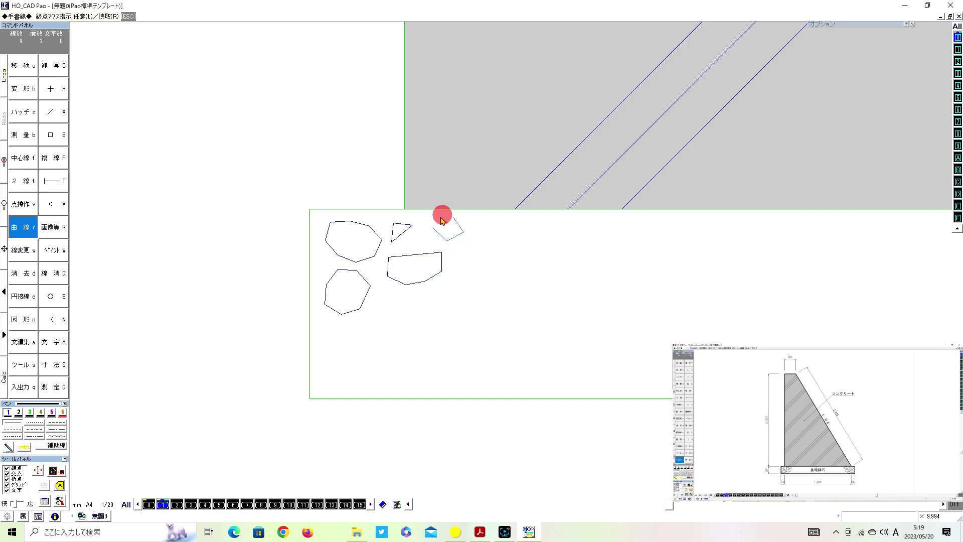
pyautogui.rightClick(441, 221)
pyautogui.moveTo(389, 310); pyautogui.dragTo(396, 290)
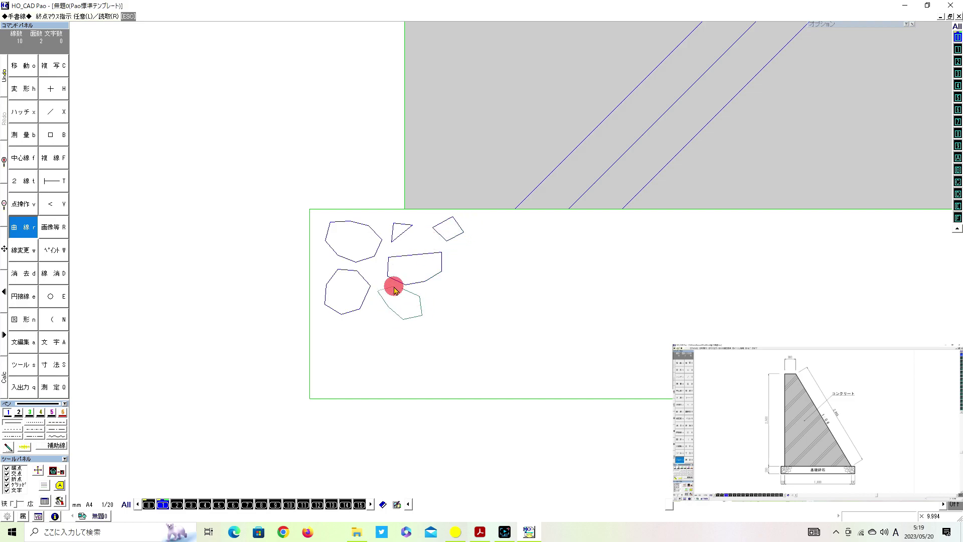
pyautogui.rightClick(394, 289)
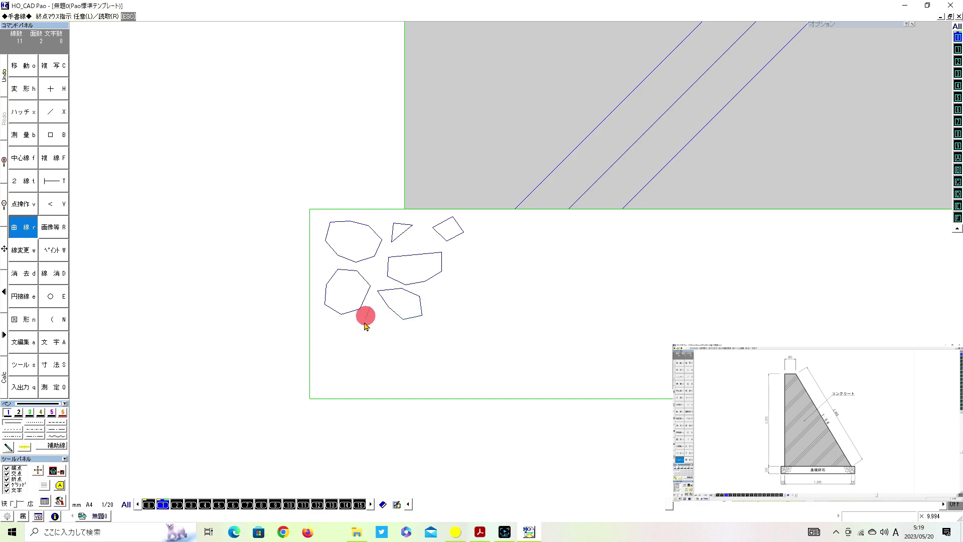
# Step: Add larger and triangular stone outlines lower down and further right in the base
pyautogui.moveTo(365, 323)
pyautogui.mouseDown()
pyautogui.moveTo(353, 360)
pyautogui.moveTo(442, 360)
pyautogui.mouseUp()
pyautogui.rightClick(442, 360)
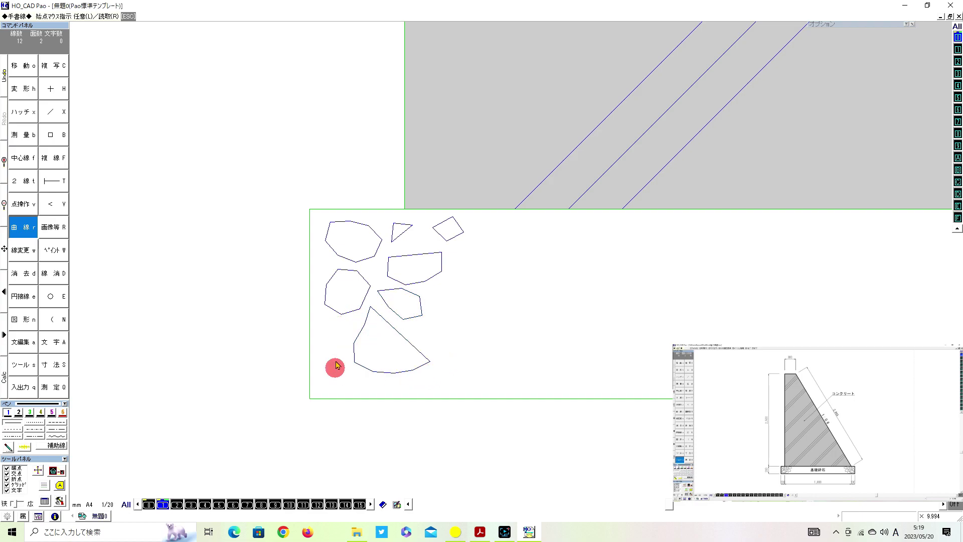
pyautogui.moveTo(328, 327)
pyautogui.mouseDown()
pyautogui.moveTo(345, 334)
pyautogui.moveTo(323, 383)
pyautogui.moveTo(375, 390)
pyautogui.mouseUp()
pyautogui.rightClick(345, 326)
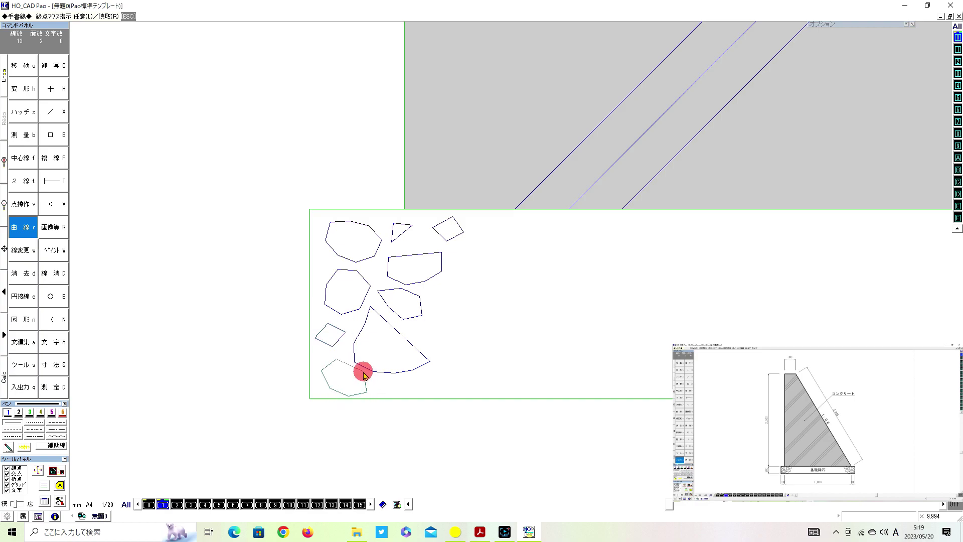
pyautogui.rightClick(363, 372)
pyautogui.moveTo(430, 321); pyautogui.dragTo(442, 290)
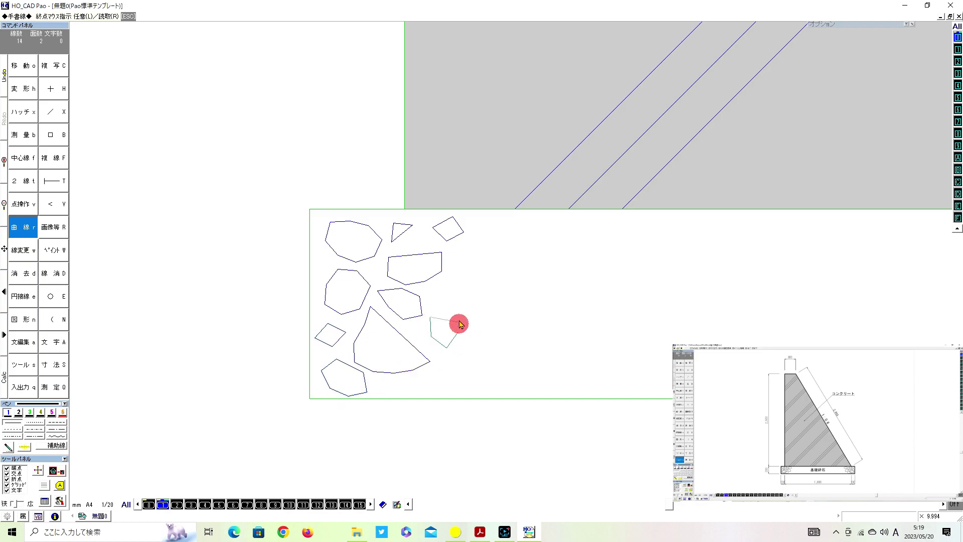
pyautogui.rightClick(477, 284)
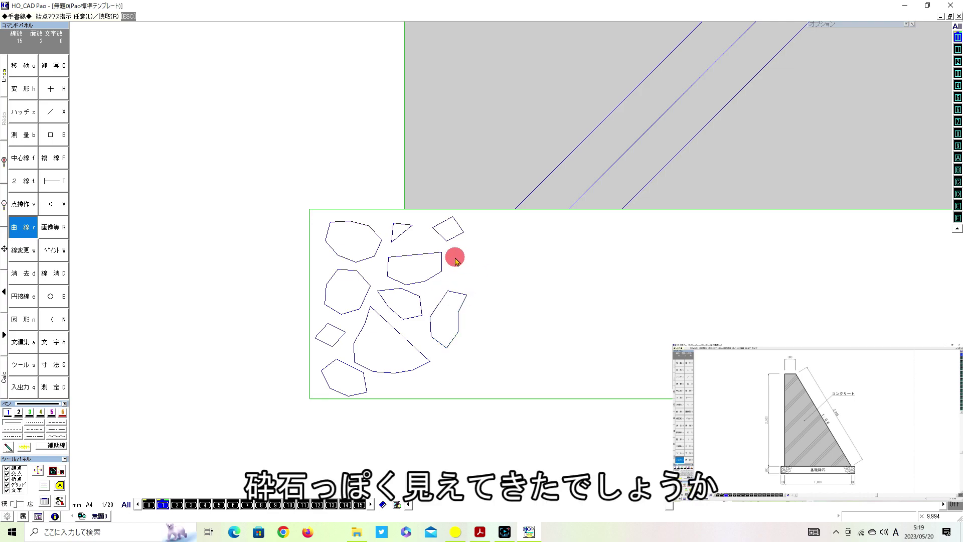
pyautogui.moveTo(455, 256); pyautogui.dragTo(486, 242)
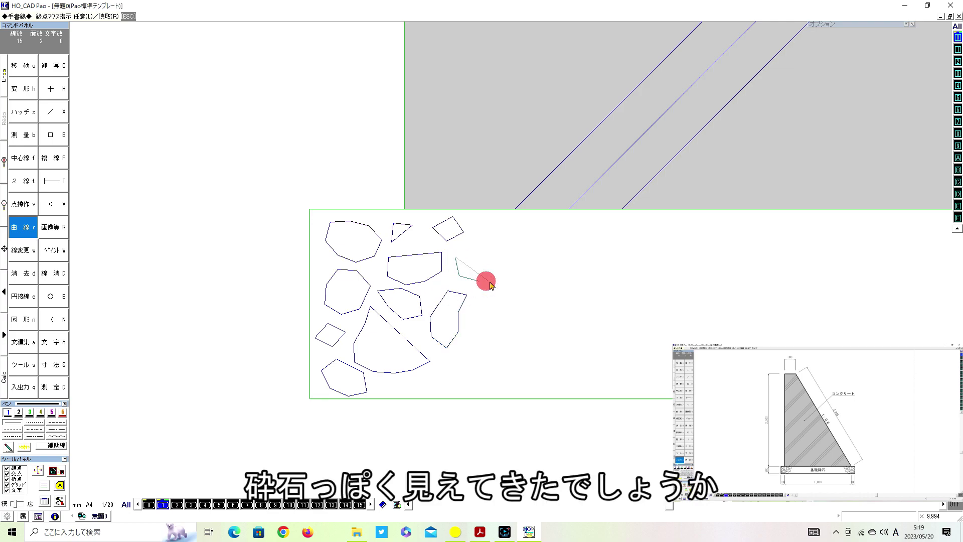
pyautogui.rightClick(469, 234)
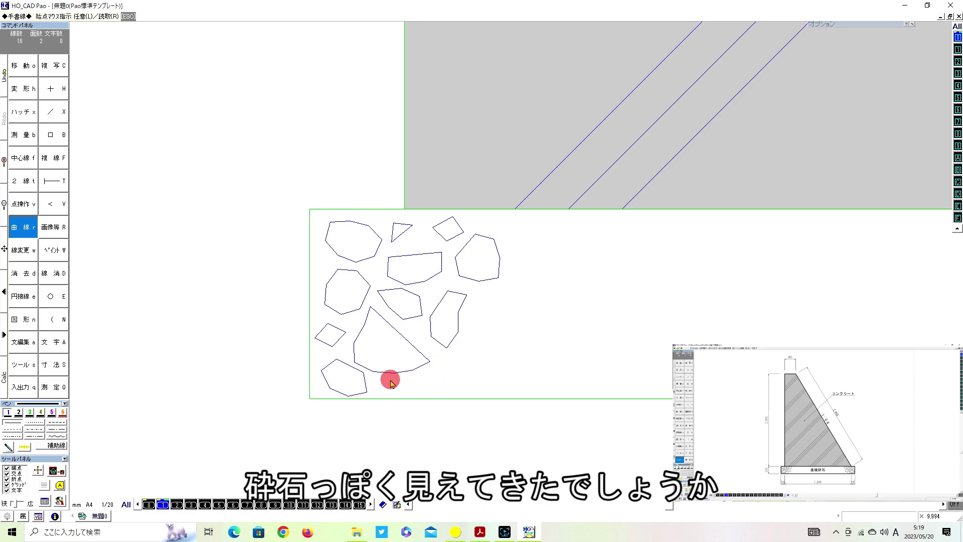
pyautogui.moveTo(390, 380); pyautogui.dragTo(504, 355)
pyautogui.rightClick(437, 383)
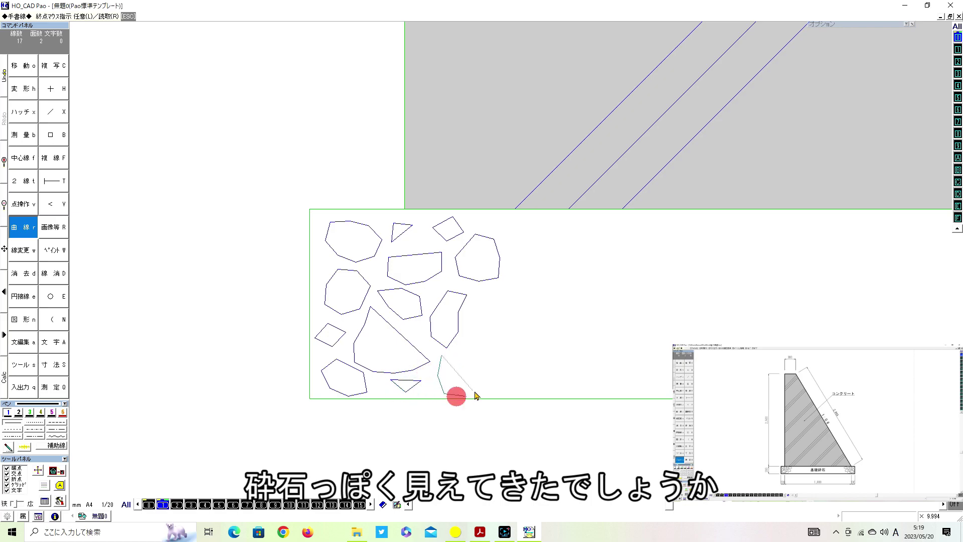
pyautogui.rightClick(472, 338)
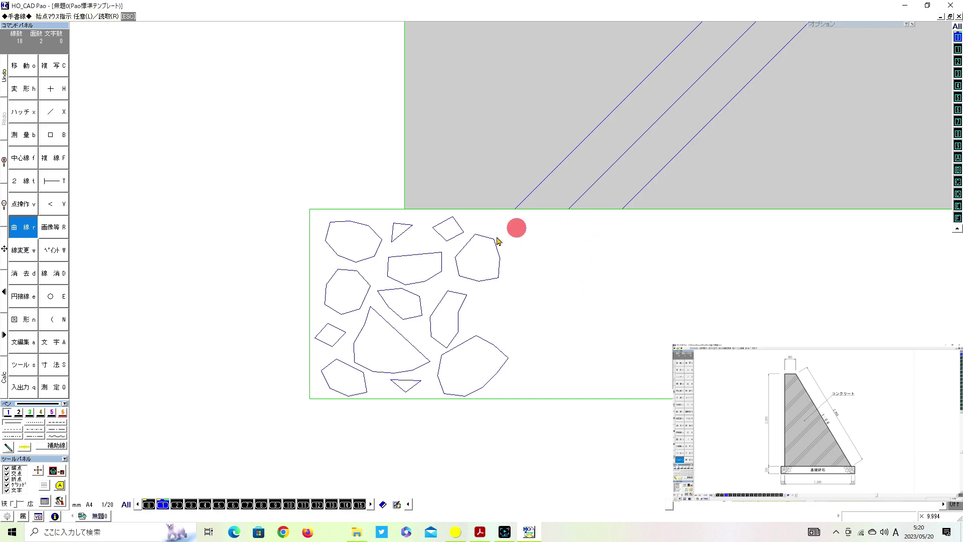
# Step: Trace a few more stone outlines toward the right of the filled area
pyautogui.scroll(-1, 497, 299)
pyautogui.scroll(-1, 556, 313)
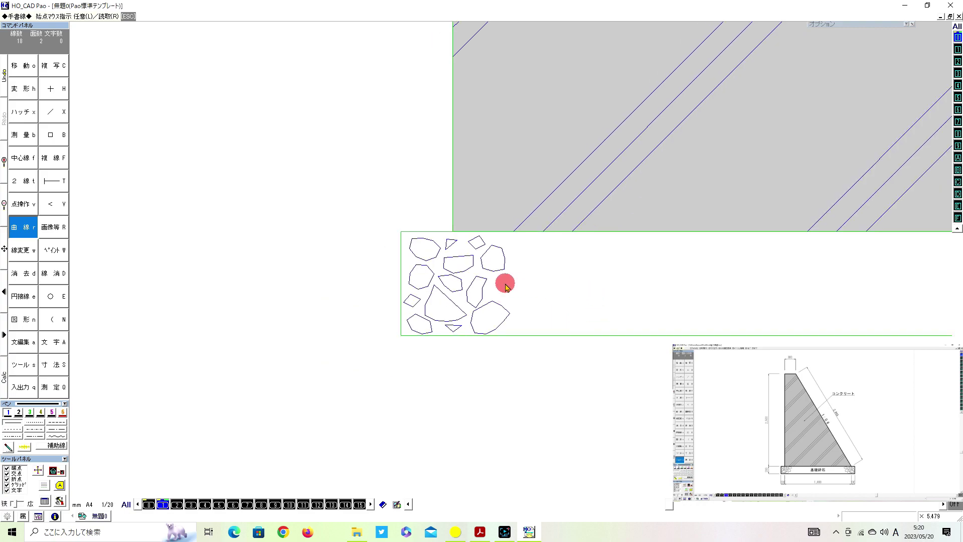
pyautogui.moveTo(513, 249)
pyautogui.mouseDown()
pyautogui.moveTo(552, 253)
pyautogui.moveTo(537, 243)
pyautogui.mouseUp()
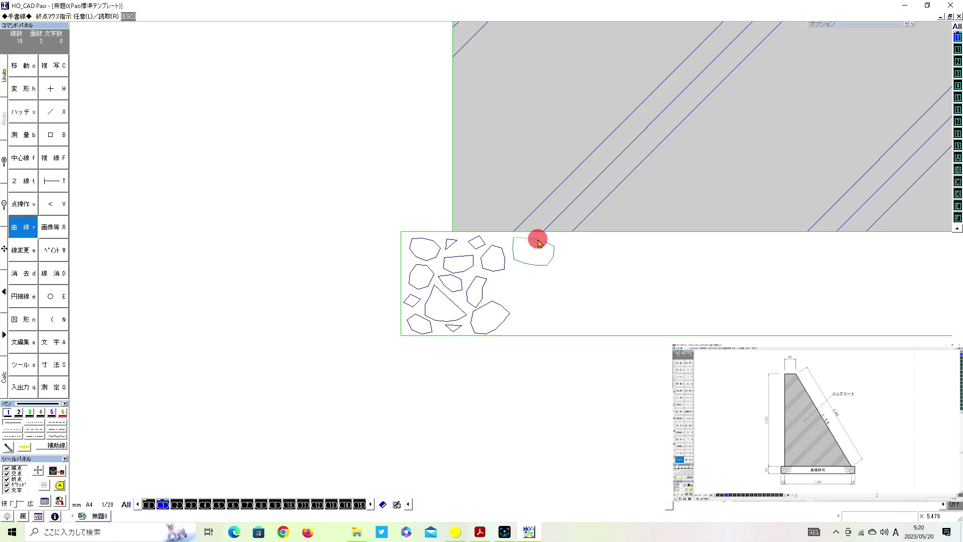
pyautogui.moveTo(491, 277)
pyautogui.mouseDown()
pyautogui.moveTo(529, 304)
pyautogui.moveTo(521, 273)
pyautogui.moveTo(533, 291)
pyautogui.mouseUp()
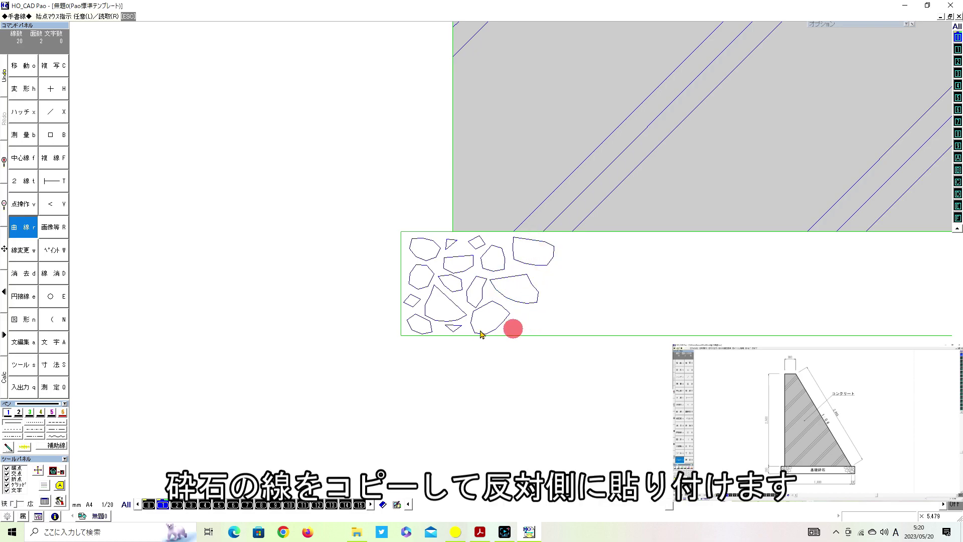
pyautogui.scroll(-1, 503, 281)
pyautogui.scroll(2, 518, 263)
pyautogui.scroll(2, 519, 263)
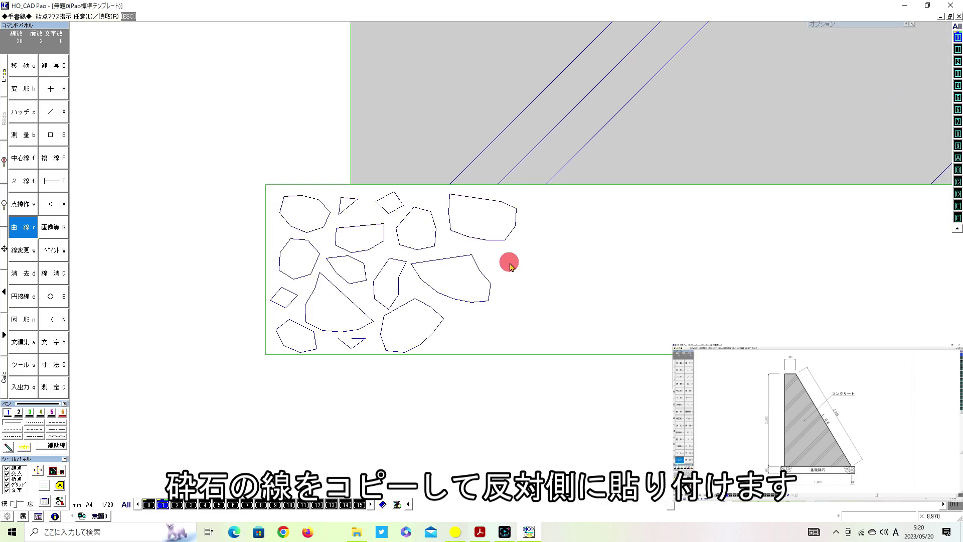
# Step: Copy the stone outlines, using the base's bottom-left corner as the origin
pyautogui.click(54, 73)
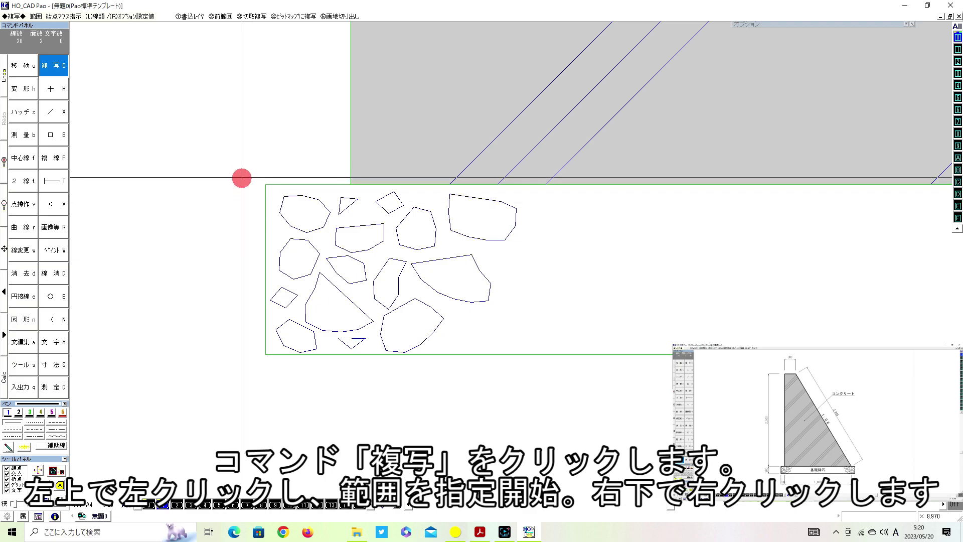
pyautogui.click(236, 161)
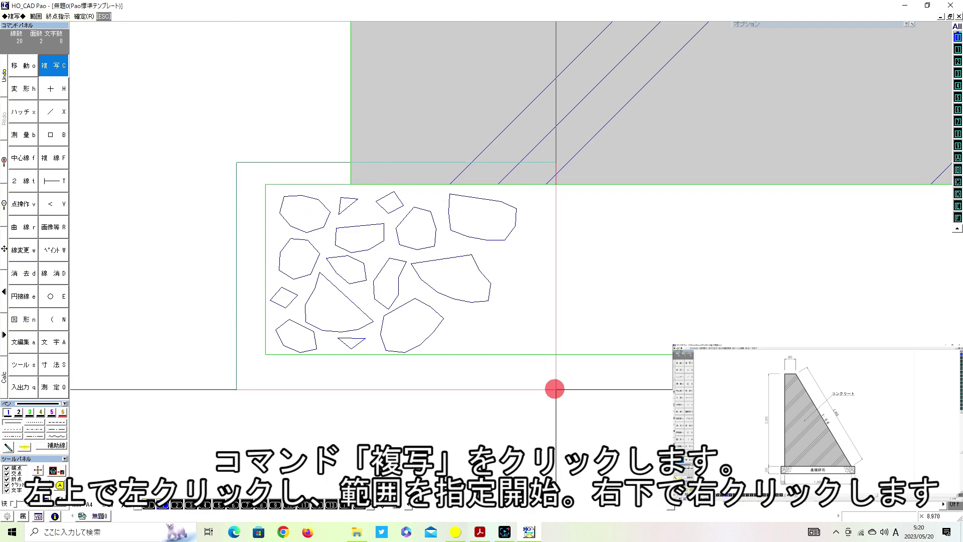
pyautogui.rightClick(556, 390)
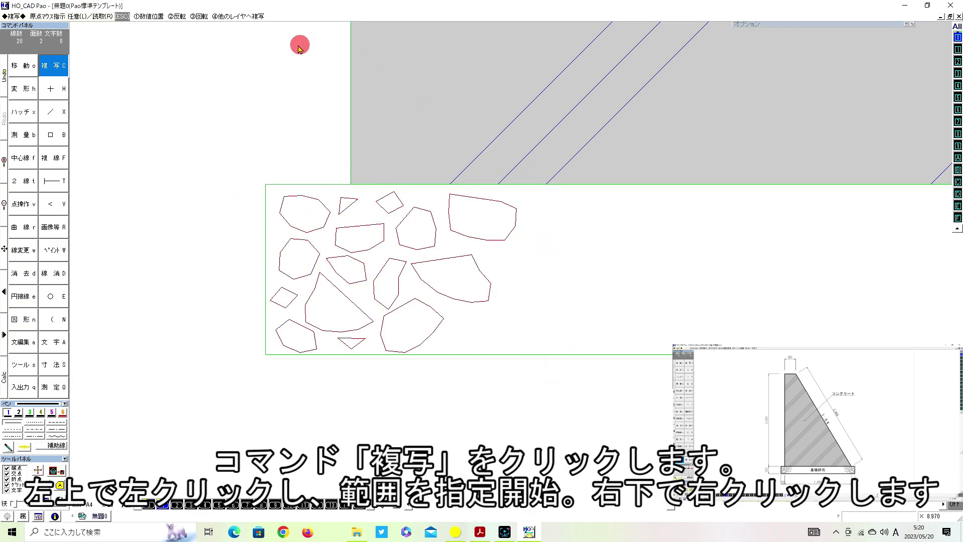
pyautogui.scroll(-1, 400, 172)
pyautogui.scroll(-1, 642, 264)
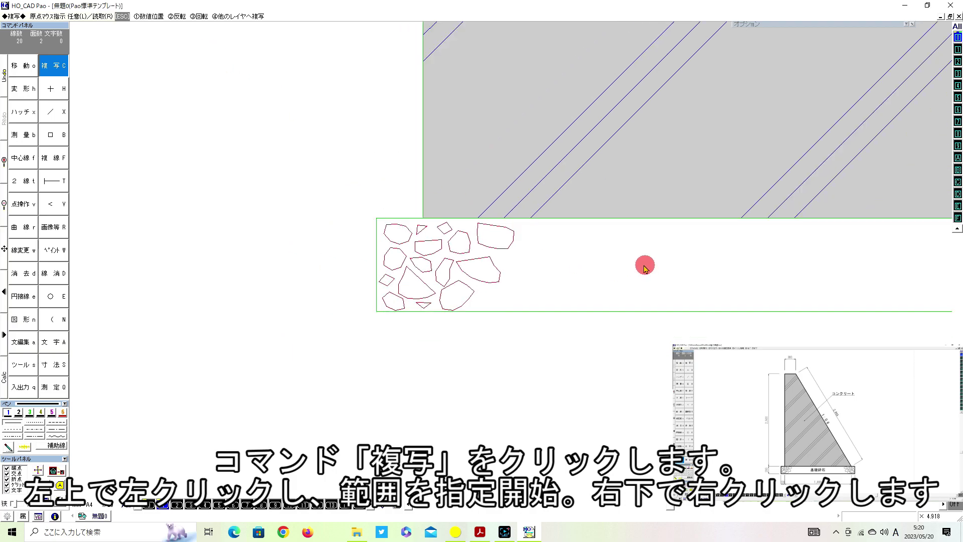
pyautogui.scroll(-1, 663, 283)
pyautogui.scroll(1, 495, 264)
pyautogui.scroll(-1, 481, 259)
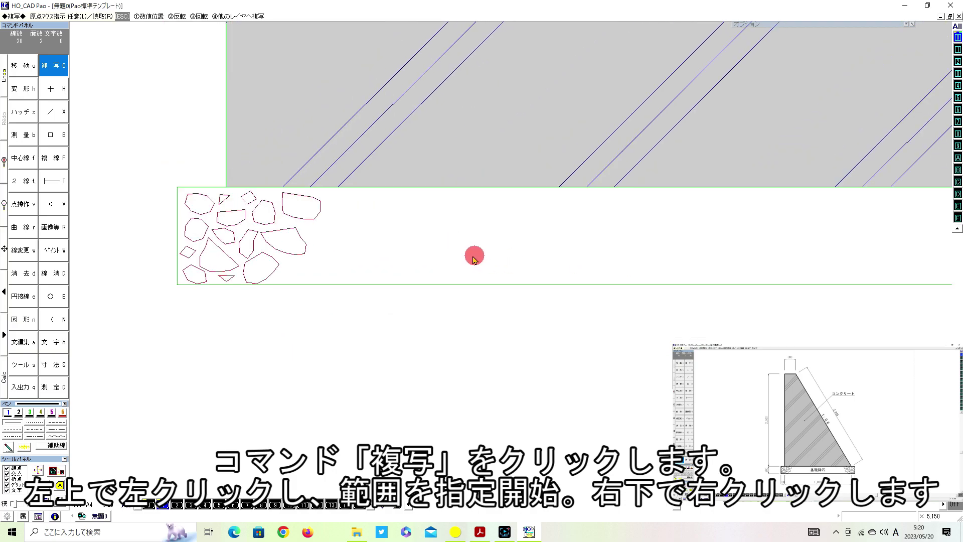
pyautogui.rightClick(176, 285)
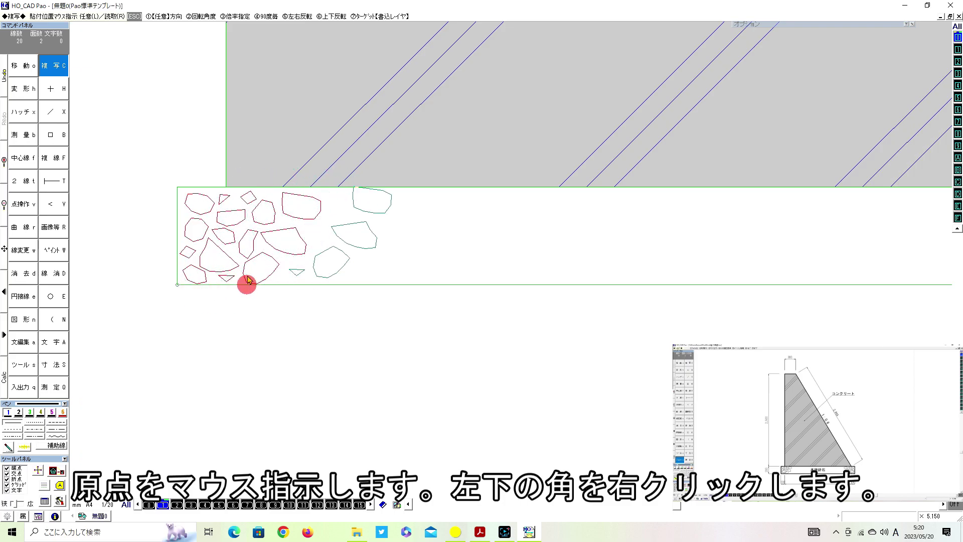
# Step: Mirror the copy left to right and place it at the base's bottom-right corner
pyautogui.click(293, 20)
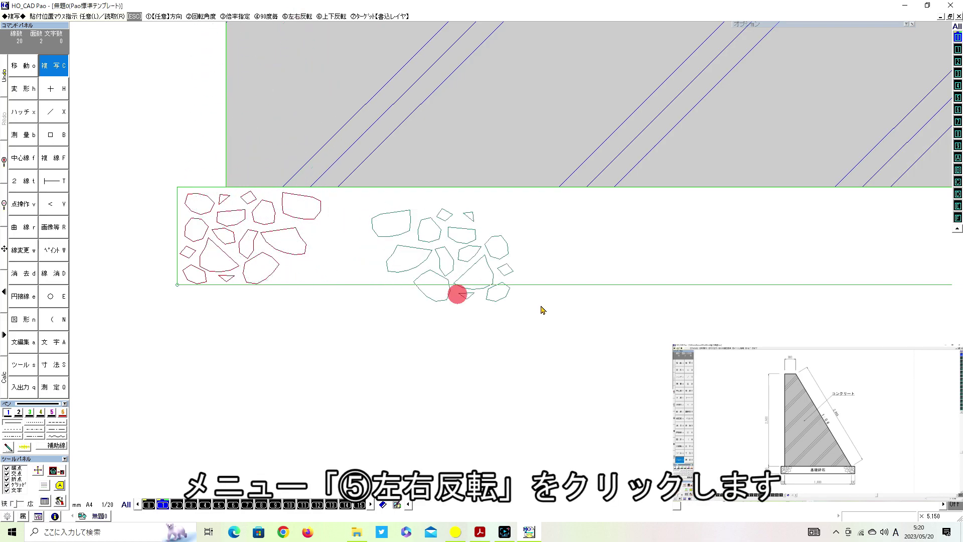
pyautogui.scroll(1, 513, 262)
pyautogui.scroll(-2, 513, 262)
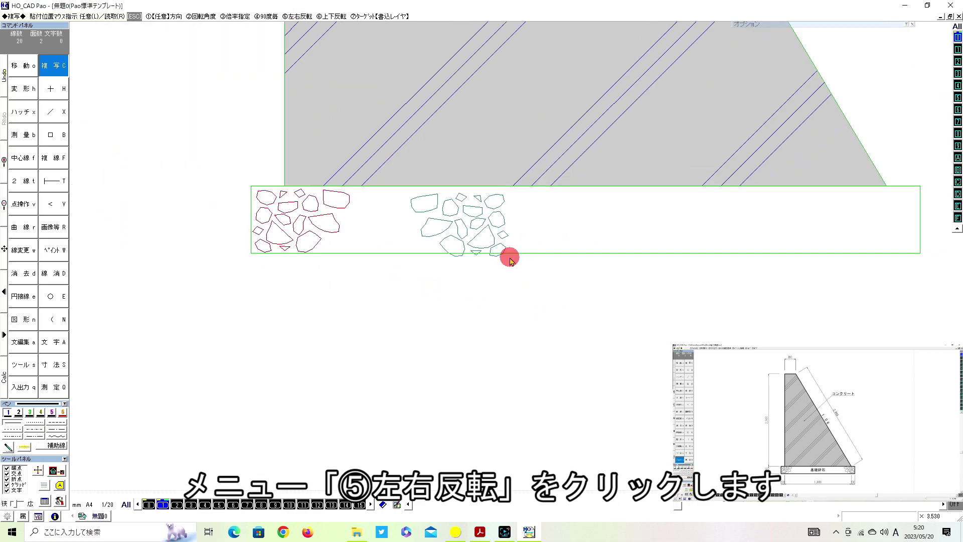
pyautogui.rightClick(920, 256)
pyautogui.scroll(-1, 481, 247)
pyautogui.scroll(1, 659, 227)
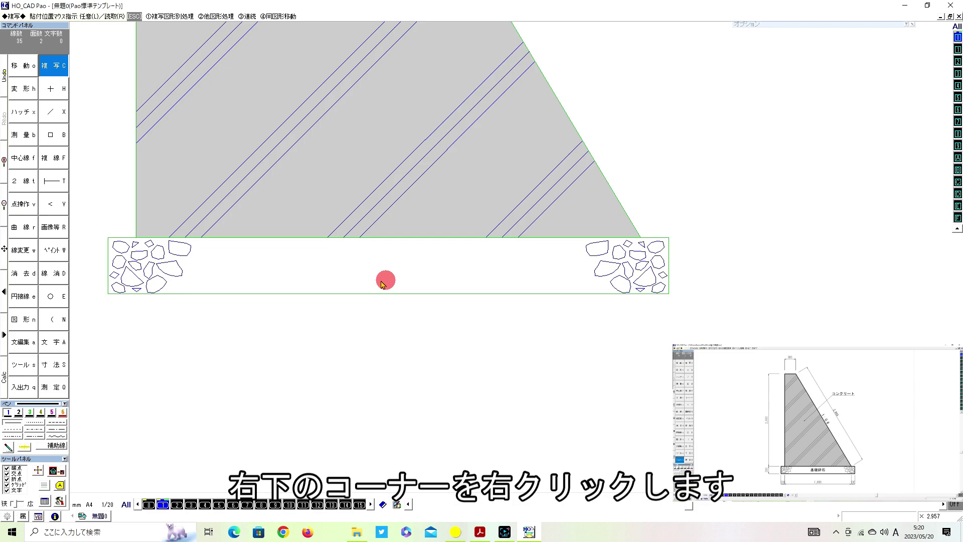
pyautogui.scroll(1, 510, 261)
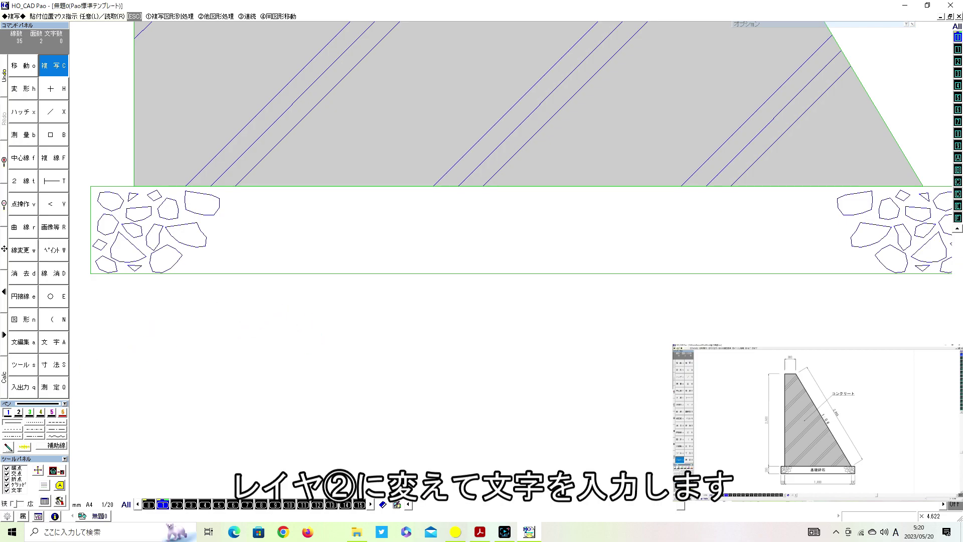
# Step: On layer 2, place F5-size text 基礎砕石 centred between the crushed-stone strip's corners
pyautogui.click(176, 506)
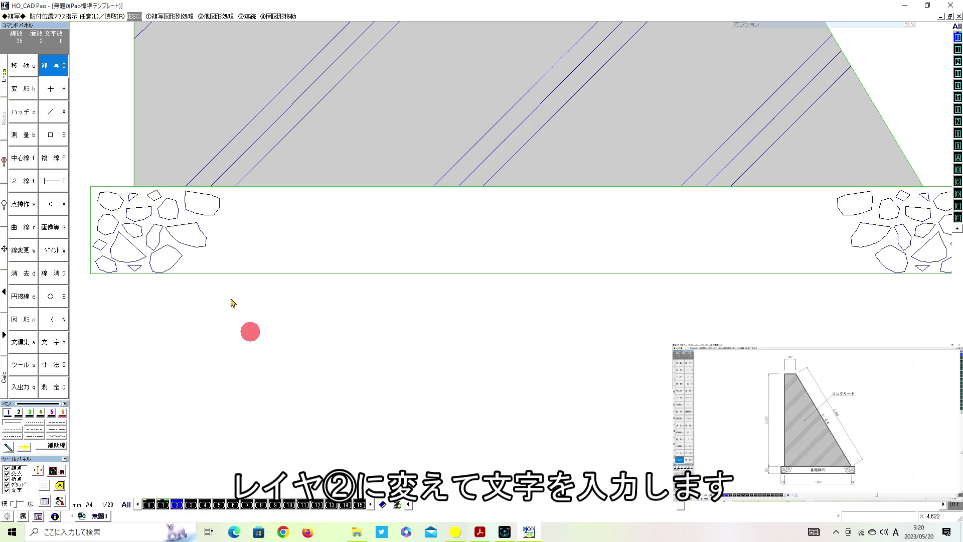
pyautogui.click(52, 345)
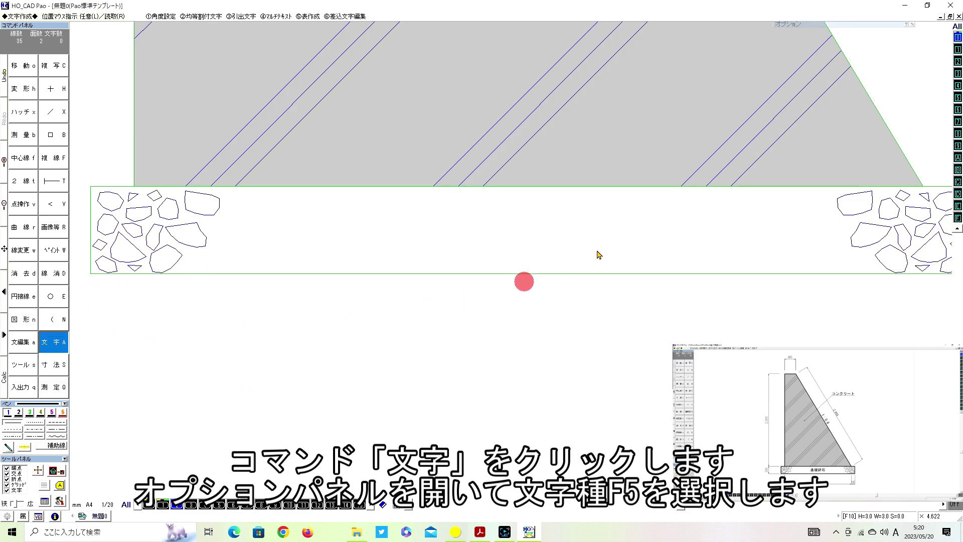
pyautogui.click(823, 79)
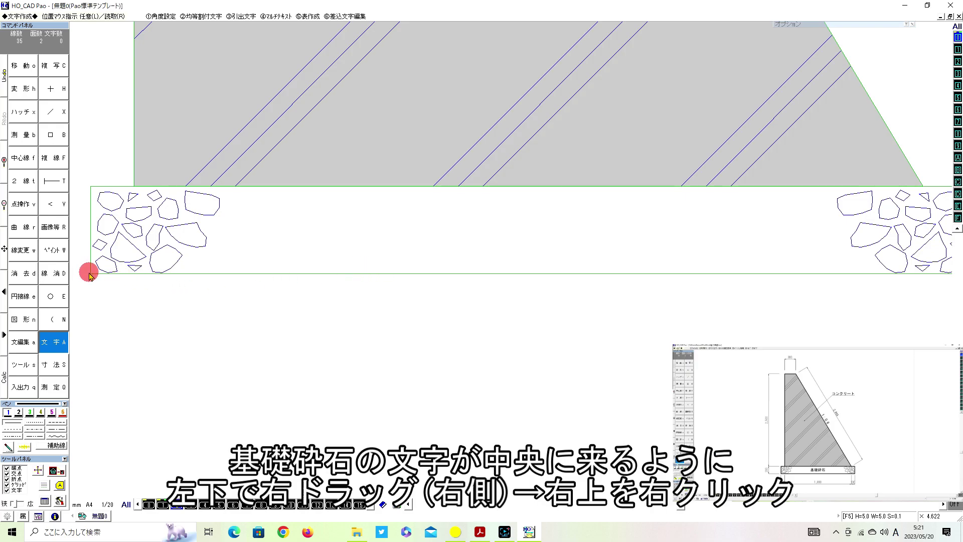
pyautogui.moveTo(91, 276); pyautogui.dragTo(258, 278, button='right')
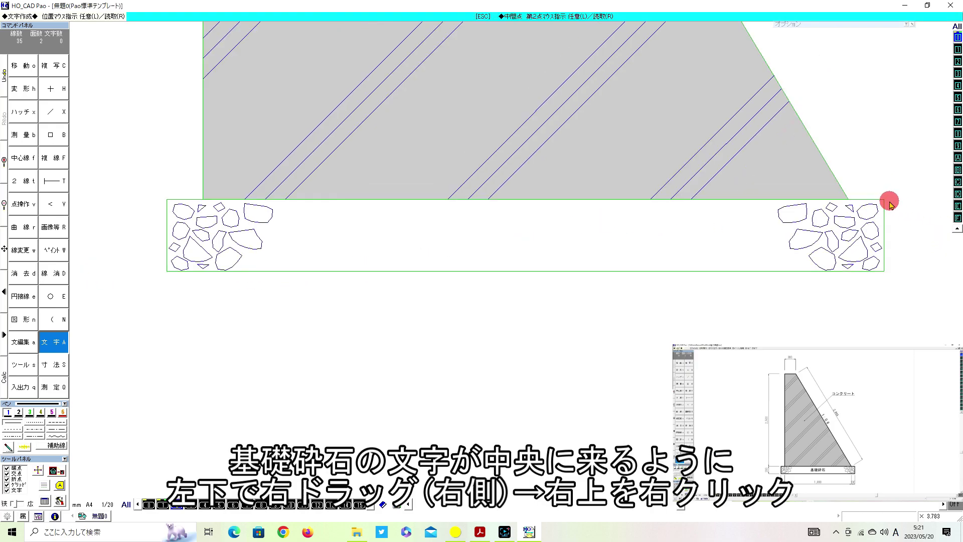
pyautogui.rightClick(884, 200)
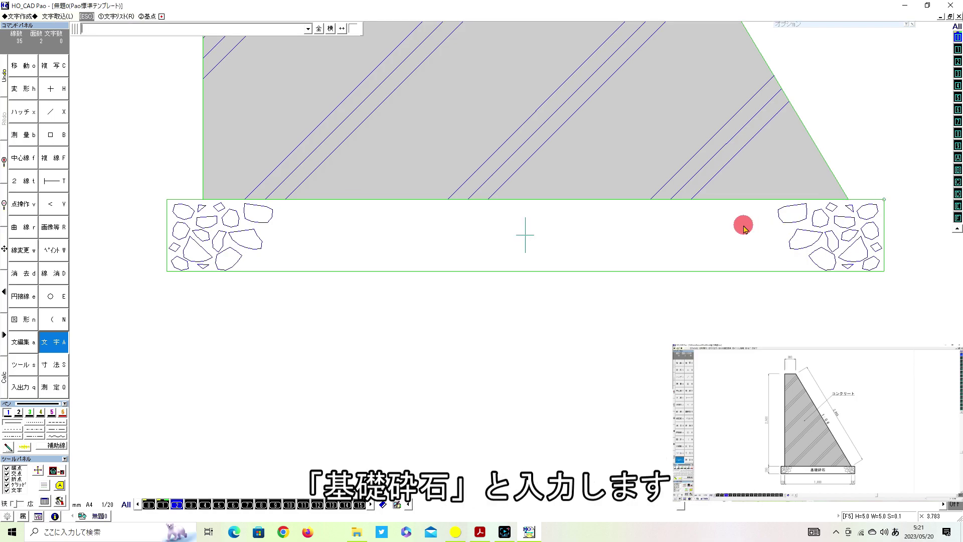
pyautogui.write('きそさいせk')
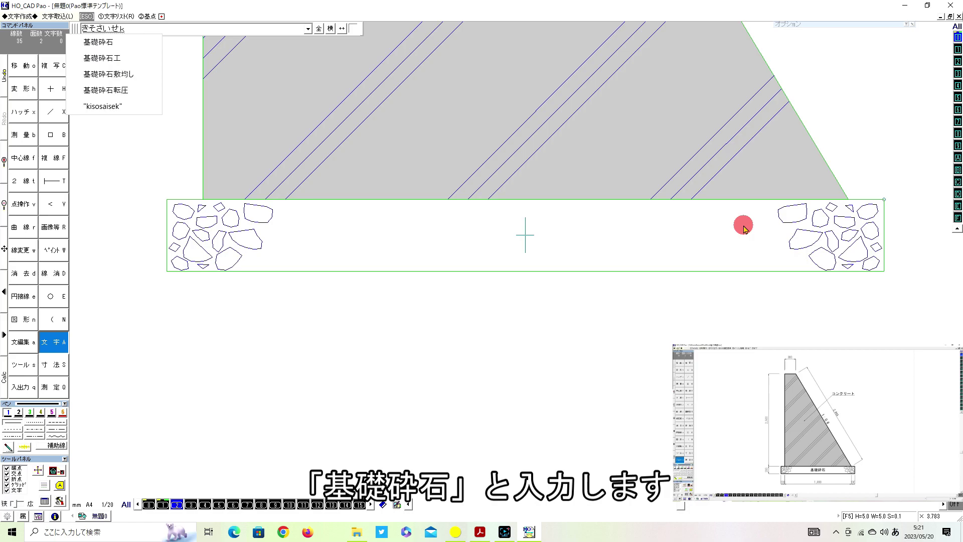
pyautogui.write('isosaii')
pyautogui.press('space')
pyautogui.press('Return')
pyautogui.press('Return')
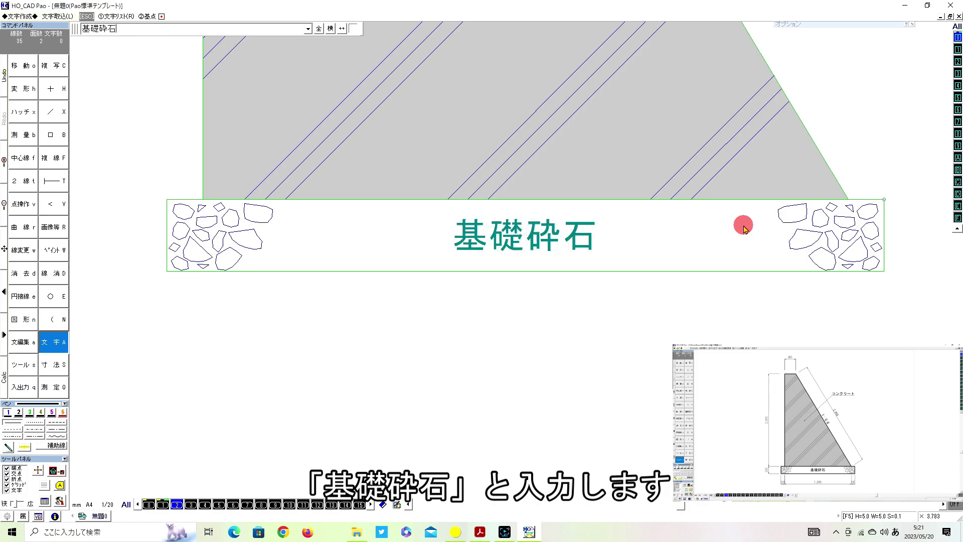
pyautogui.press('Return')
pyautogui.scroll(-5, 743, 228)
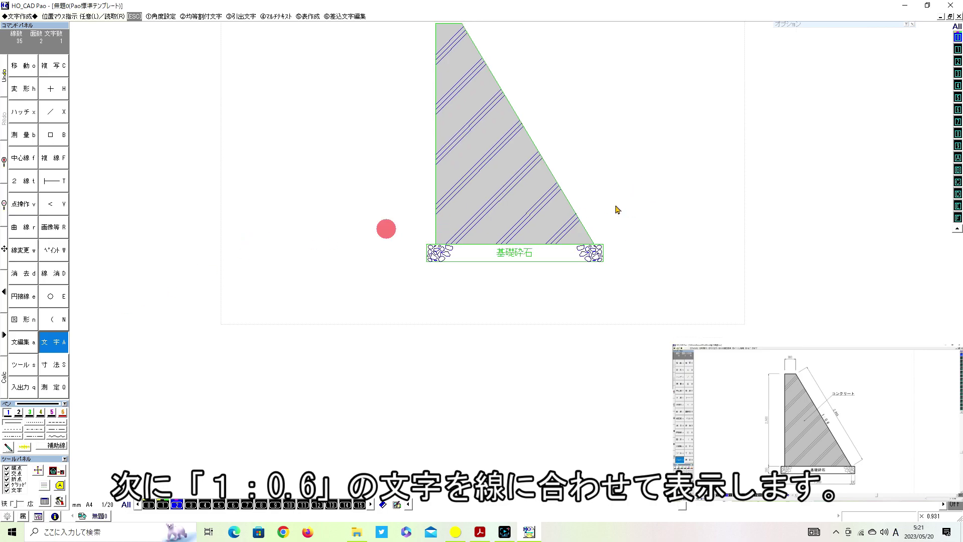
# Step: Start a new text label and enter the slope ratio 1:0.6
pyautogui.scroll(3, 622, 205)
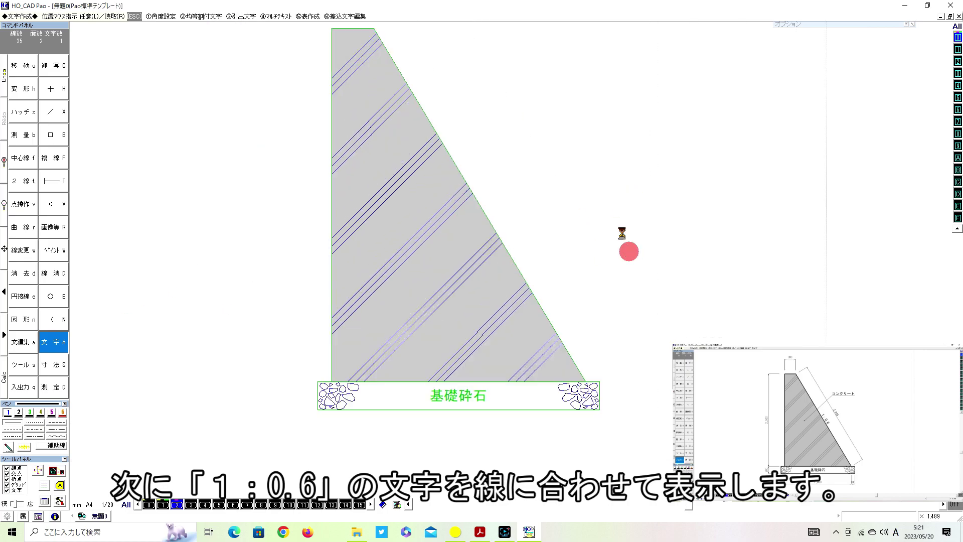
pyautogui.scroll(2, 511, 265)
pyautogui.scroll(-1, 456, 274)
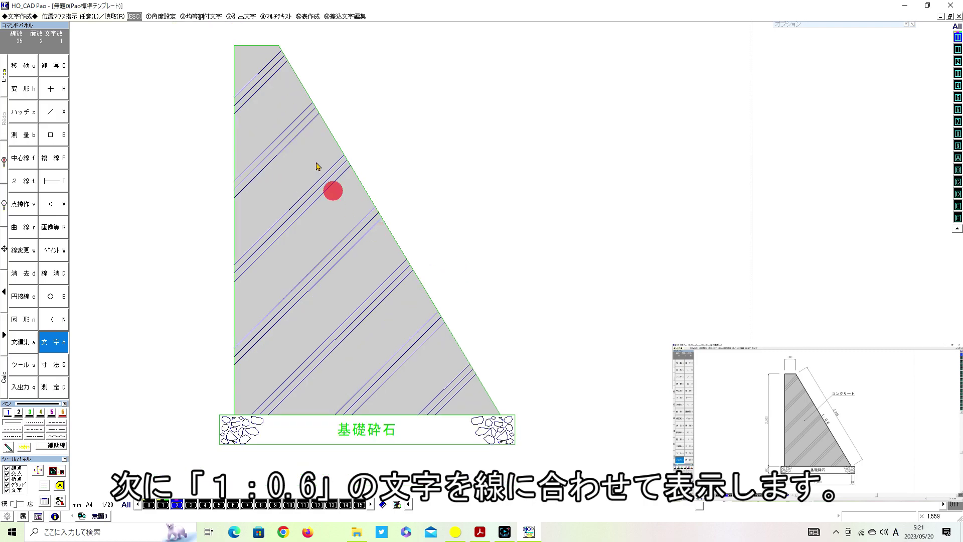
pyautogui.click(52, 345)
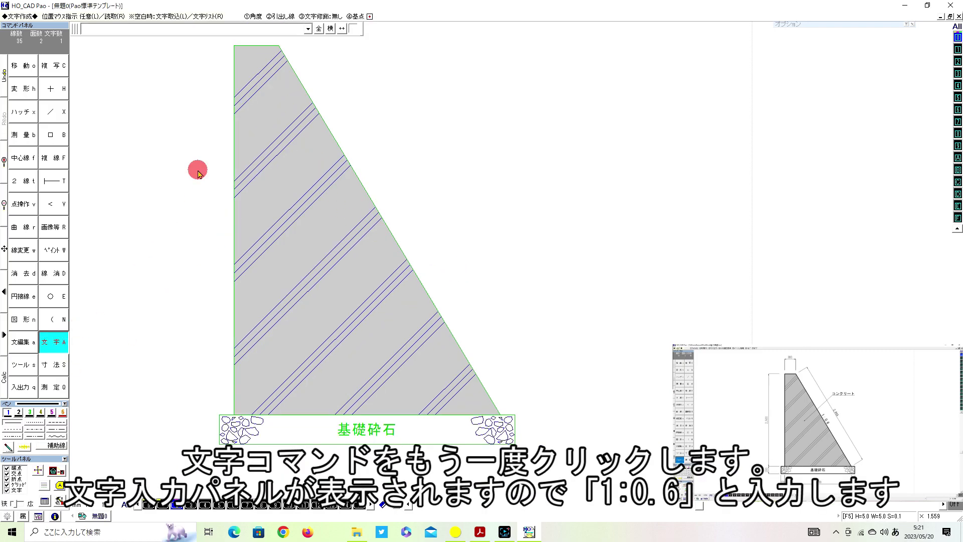
pyautogui.write('1:0.6')
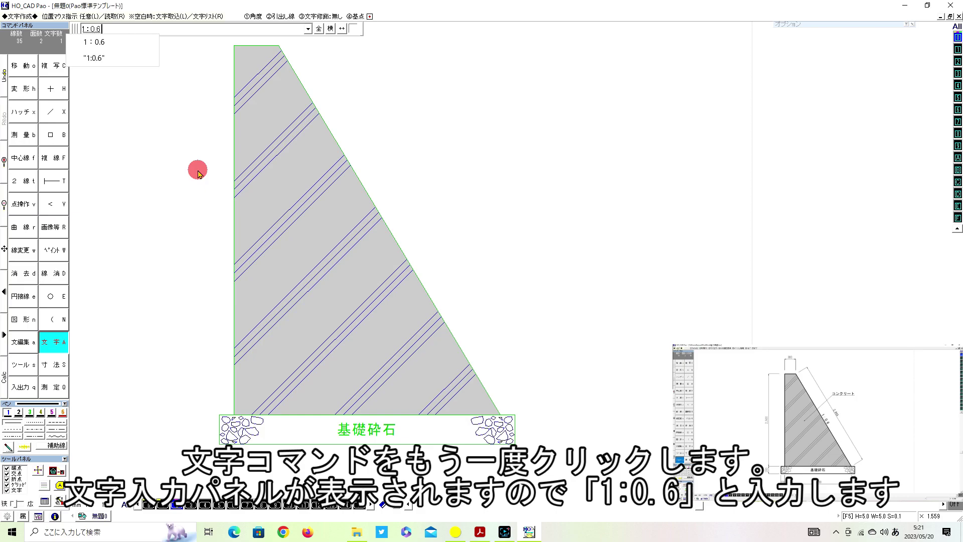
pyautogui.press('Return')
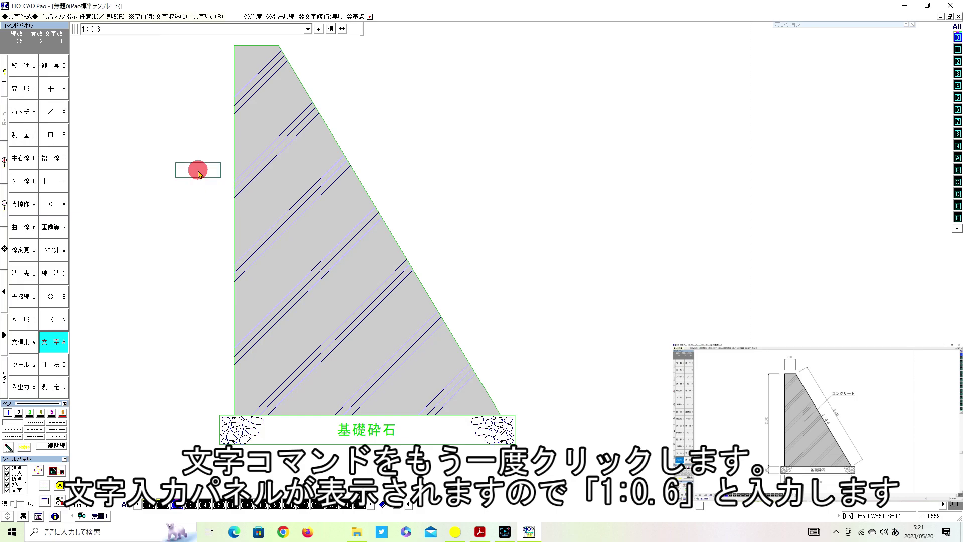
# Step: Anchor 1:0.6 at bottom-centre, angled to the slanted edge, at that edge's midpoint
pyautogui.click(822, 25)
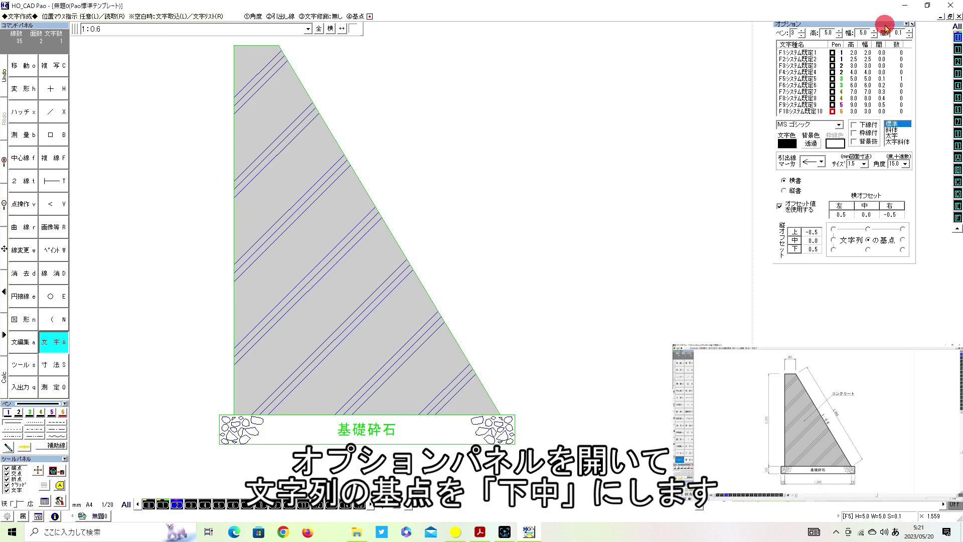
pyautogui.click(867, 249)
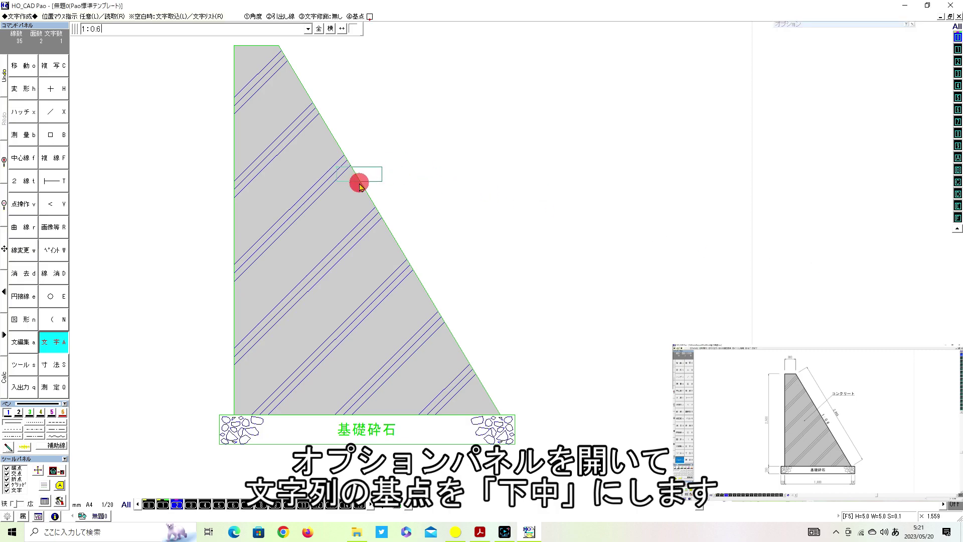
pyautogui.moveTo(375, 212); pyautogui.dragTo(379, 218, button='right')
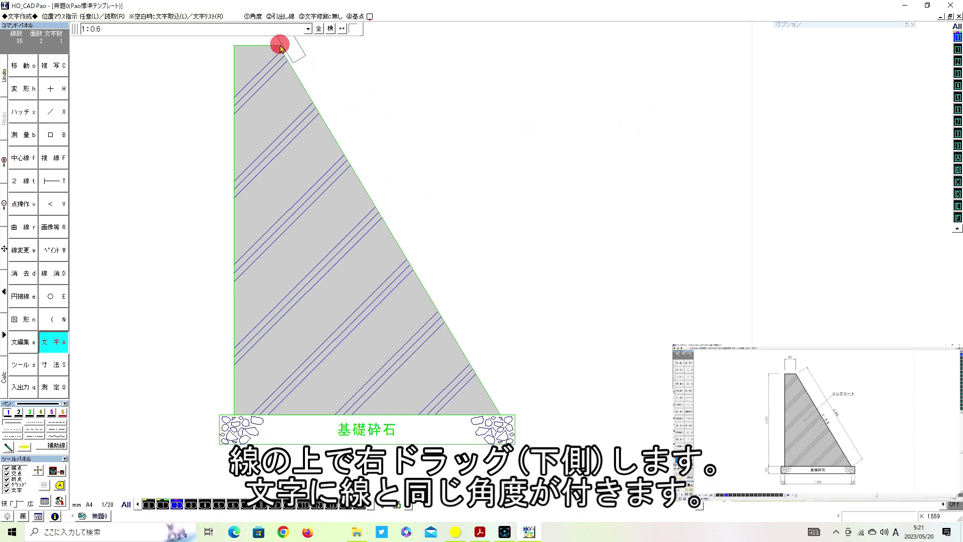
pyautogui.moveTo(280, 46); pyautogui.dragTo(396, 58, button='right')
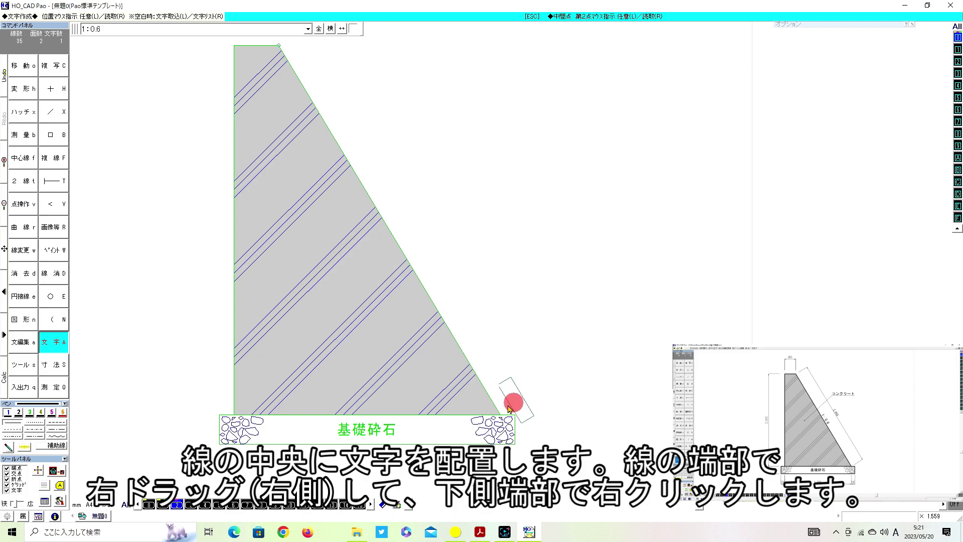
pyautogui.rightClick(500, 419)
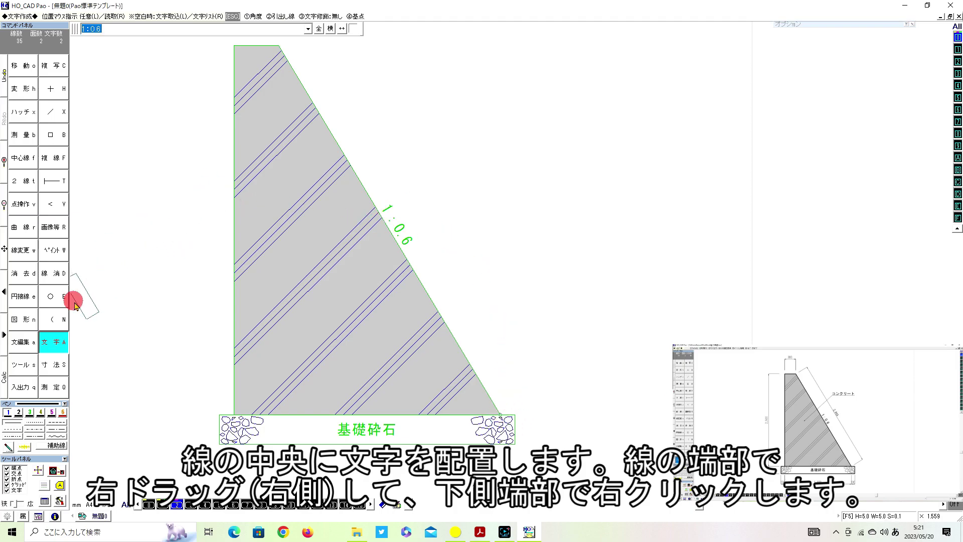
pyautogui.click(52, 343)
pyautogui.moveTo(150, 209); pyautogui.dragTo(518, 270, button='middle')
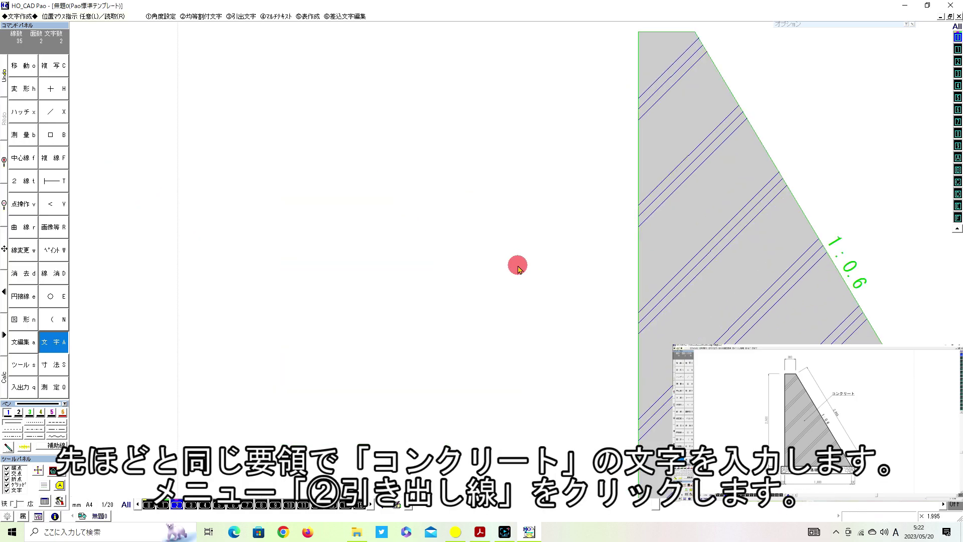
# Step: Add a bottom-left anchored コンクリート label with a leader starting inside the concrete body
pyautogui.click(53, 343)
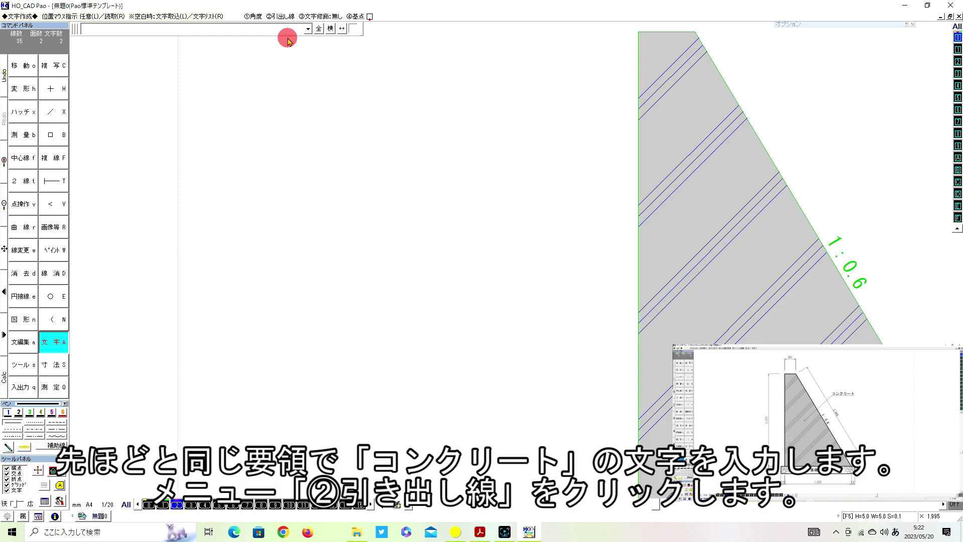
pyautogui.click(280, 16)
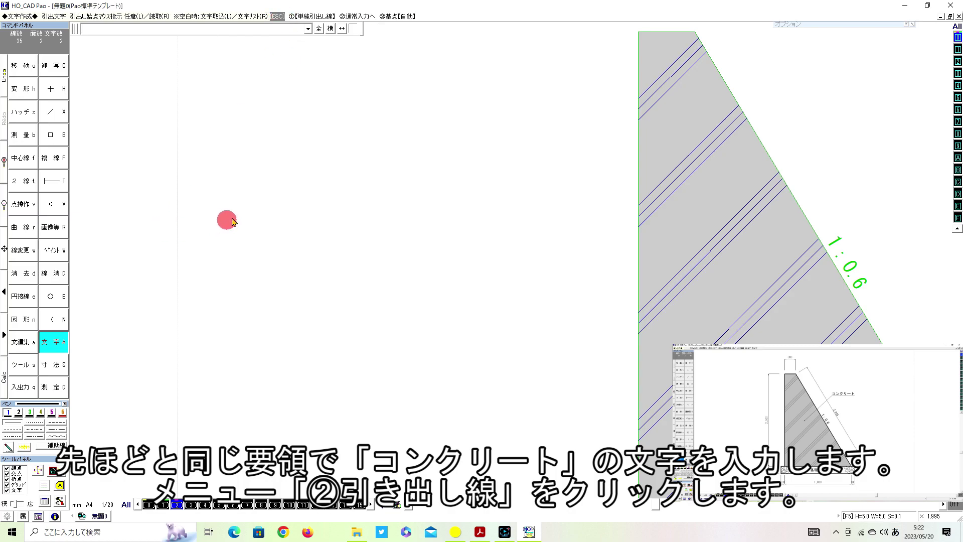
pyautogui.write('こんくりーと')
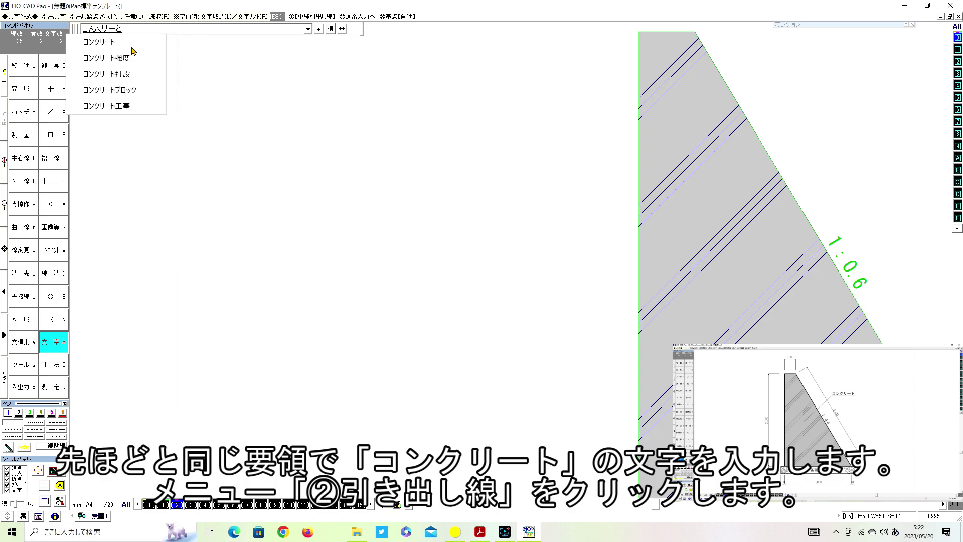
pyautogui.click(132, 47)
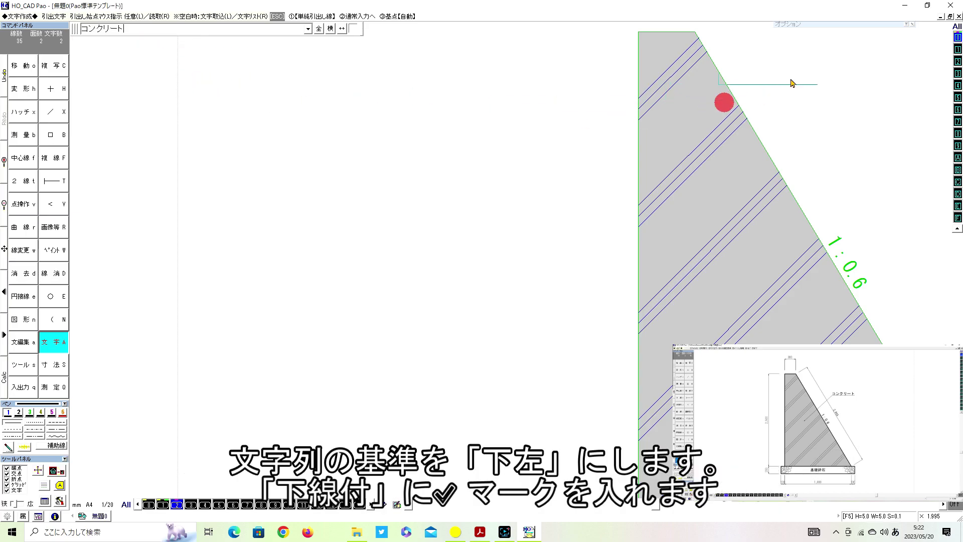
pyautogui.click(833, 250)
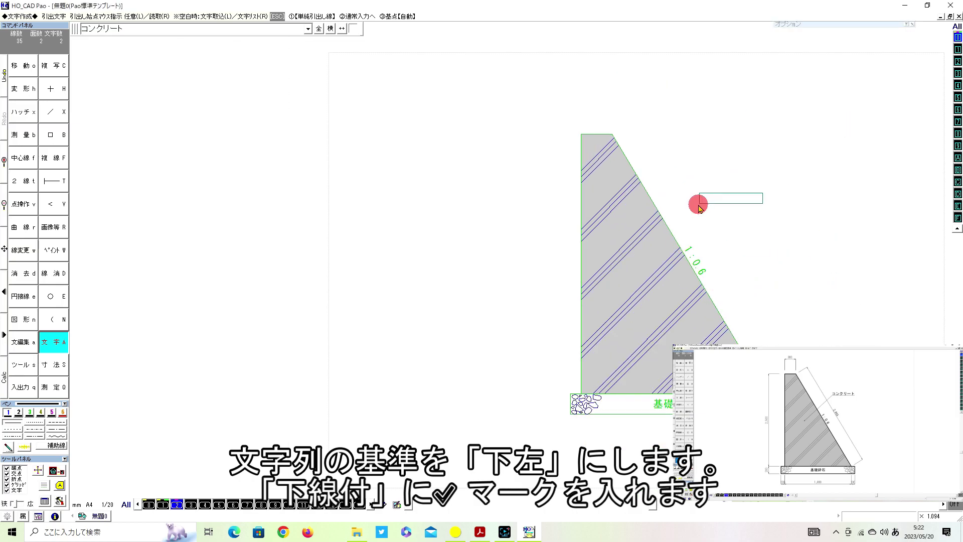
pyautogui.click(417, 336)
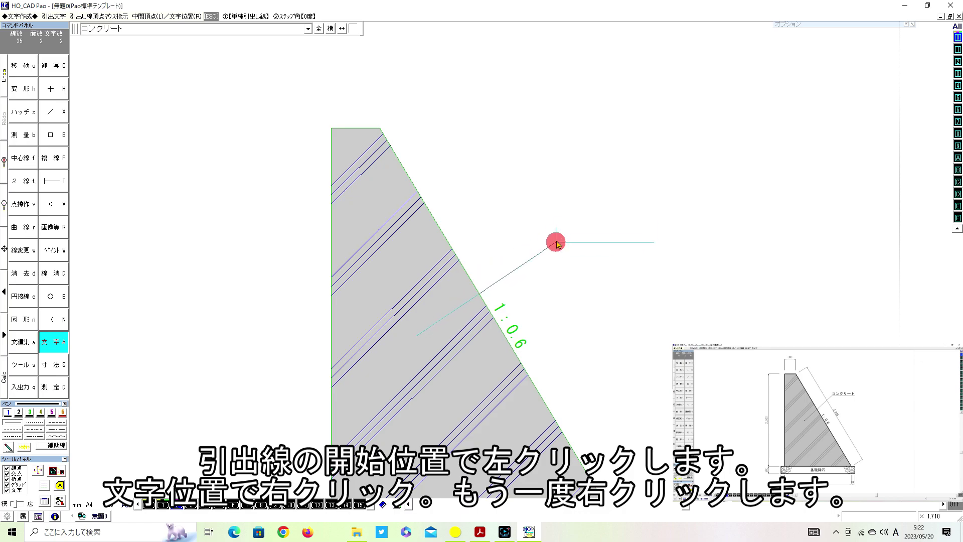
pyautogui.rightClick(539, 224)
pyautogui.rightClick(539, 224)
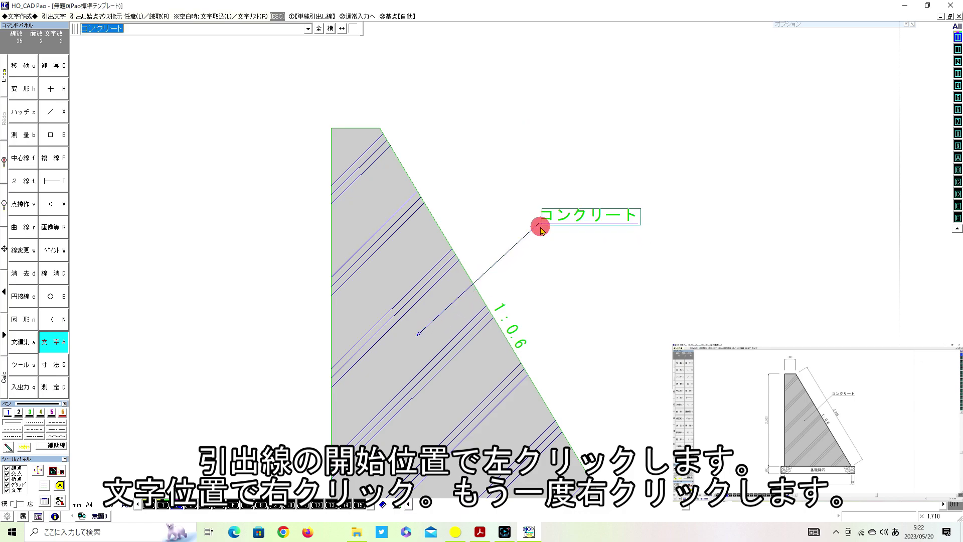
pyautogui.scroll(1, 501, 262)
pyautogui.scroll(-2, 494, 259)
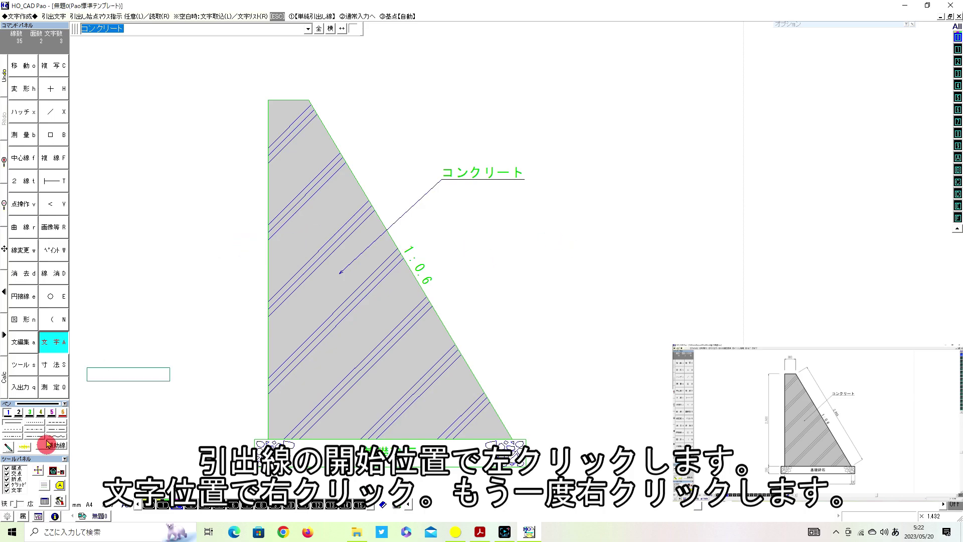
# Step: Add a horizontal 300 dimension between the wall's top-left and top-right corners
pyautogui.click(50, 371)
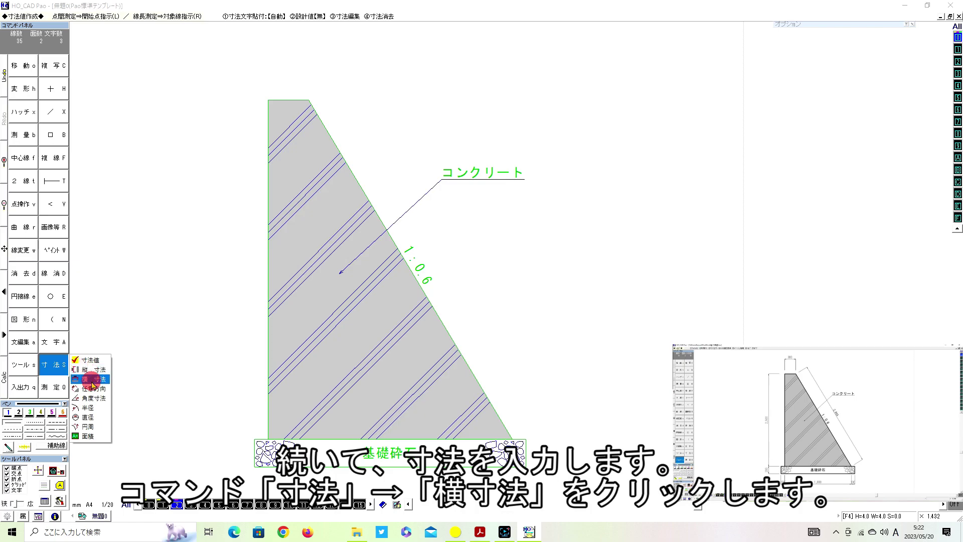
pyautogui.click(93, 380)
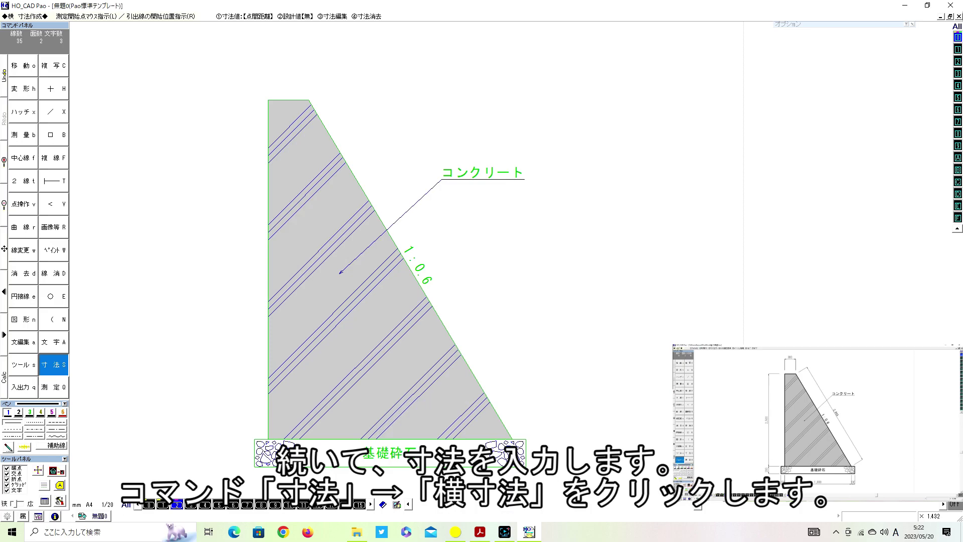
pyautogui.click(827, 25)
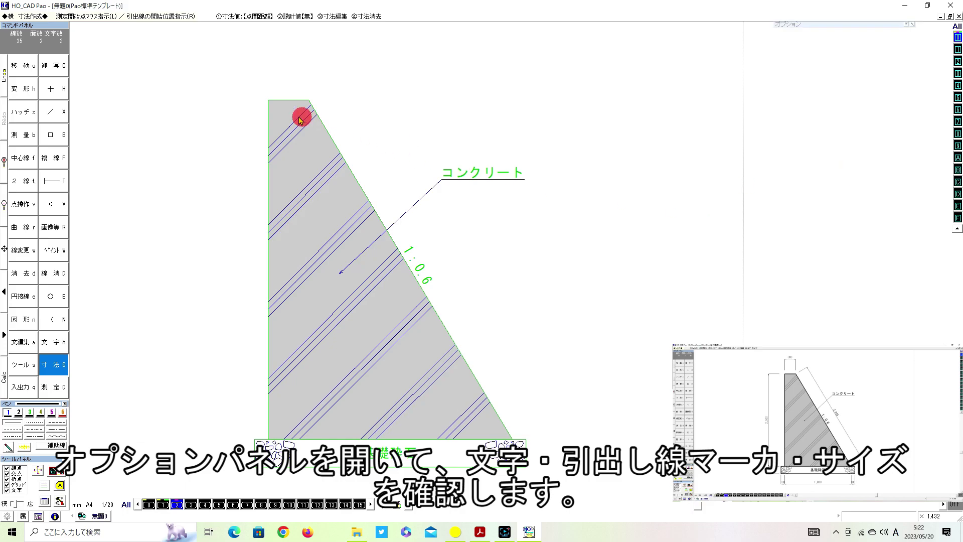
pyautogui.click(268, 100)
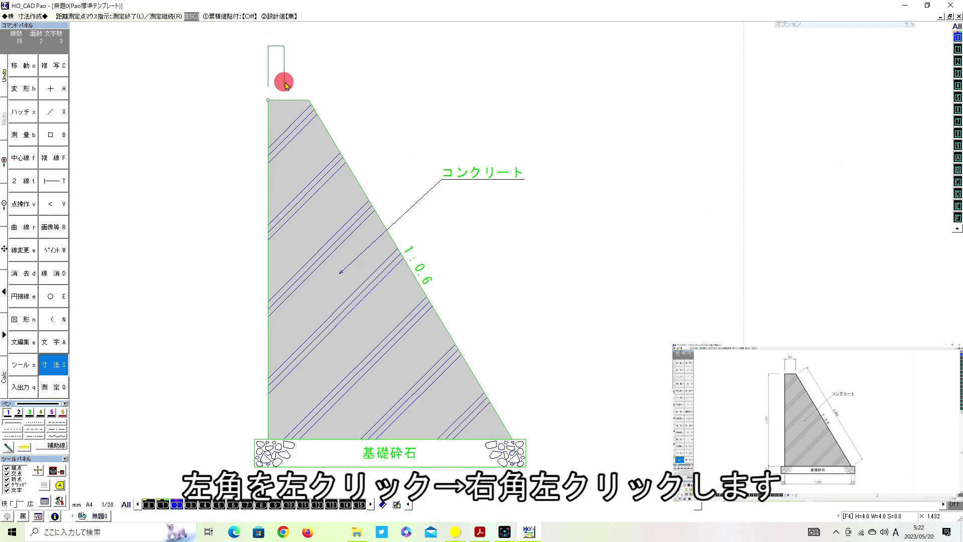
pyautogui.click(311, 100)
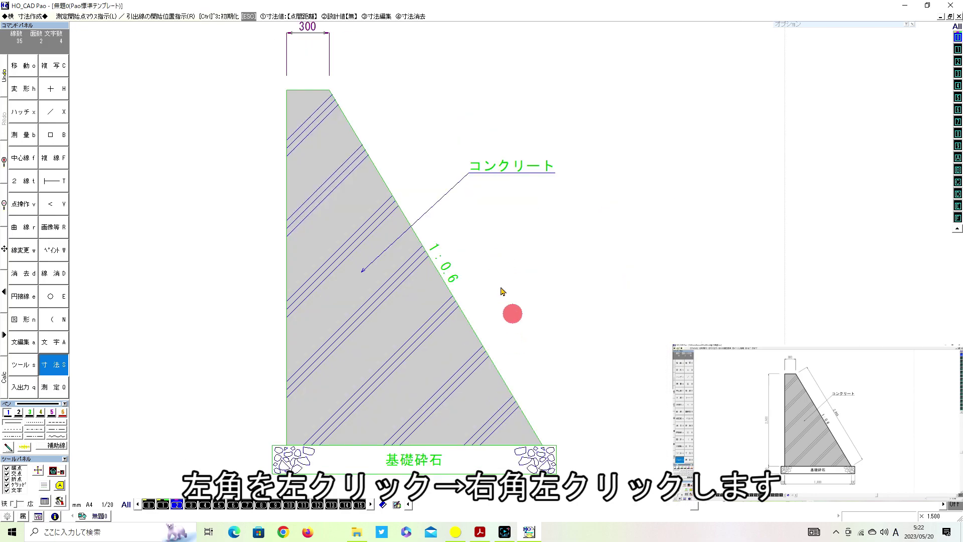
pyautogui.rightClick(56, 365)
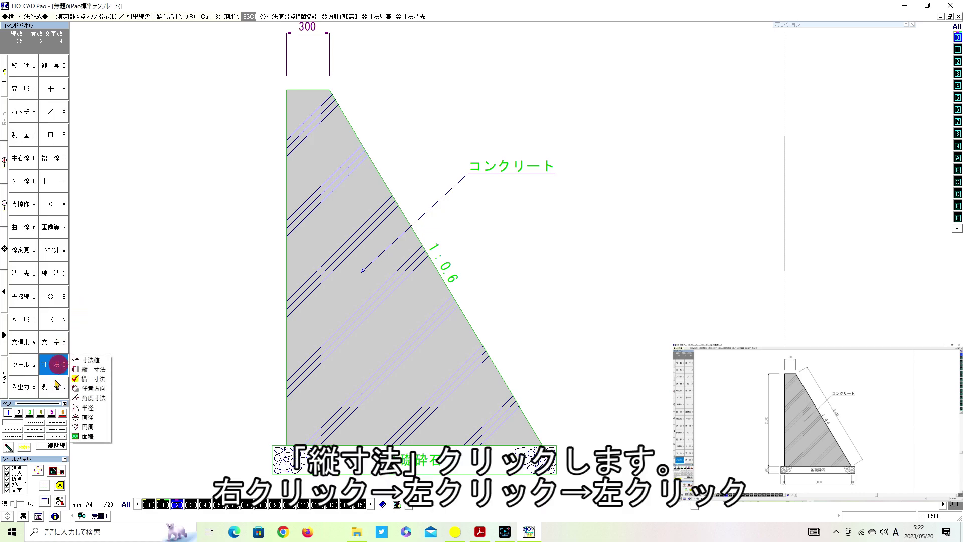
# Step: Add vertical dimensions on the left: 2,500 wall height and 200 base thickness
pyautogui.click(95, 369)
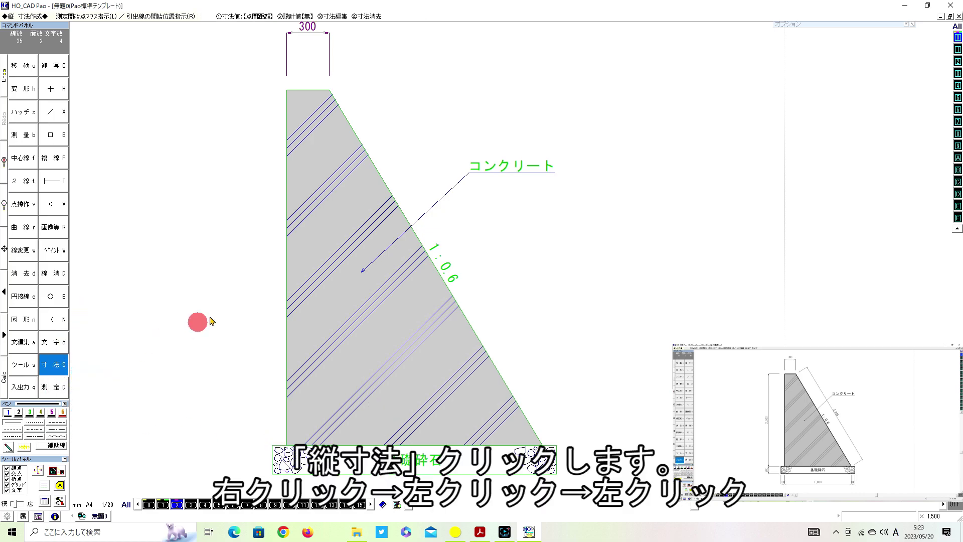
pyautogui.rightClick(268, 256)
pyautogui.click(253, 292)
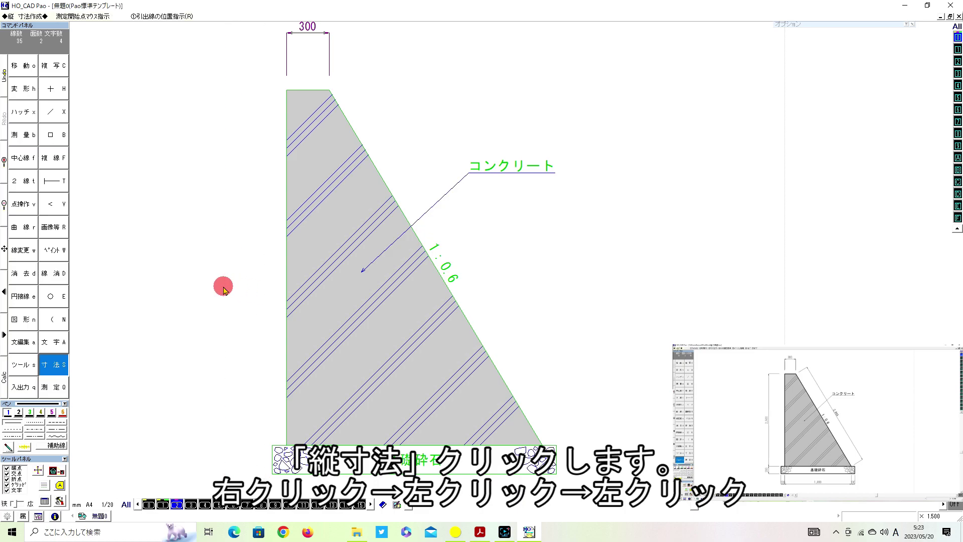
pyautogui.click(287, 92)
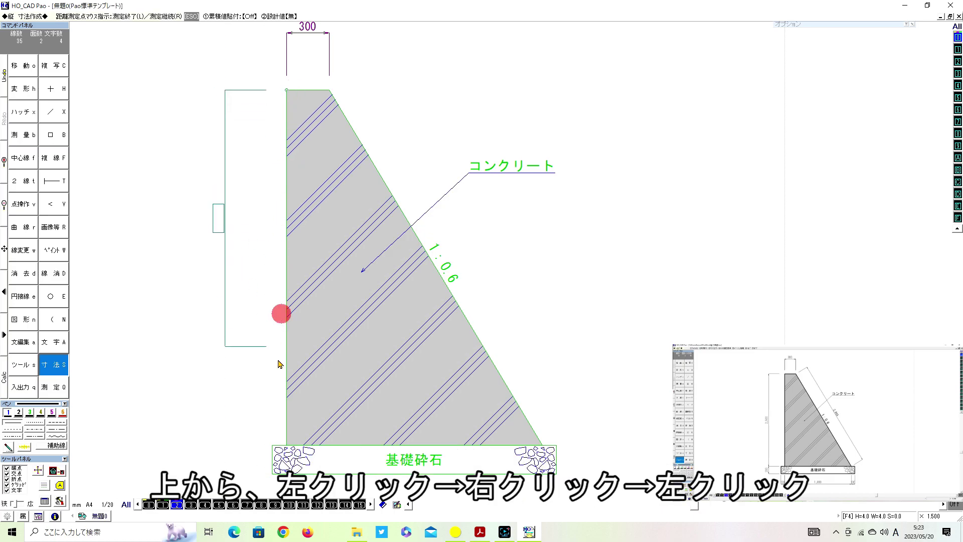
pyautogui.rightClick(270, 446)
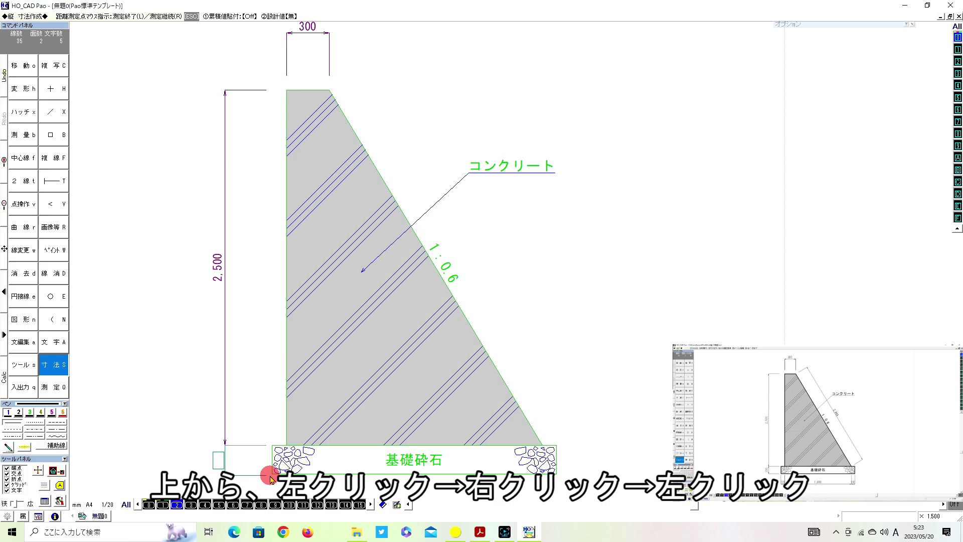
pyautogui.click(270, 476)
pyautogui.scroll(-1, 458, 387)
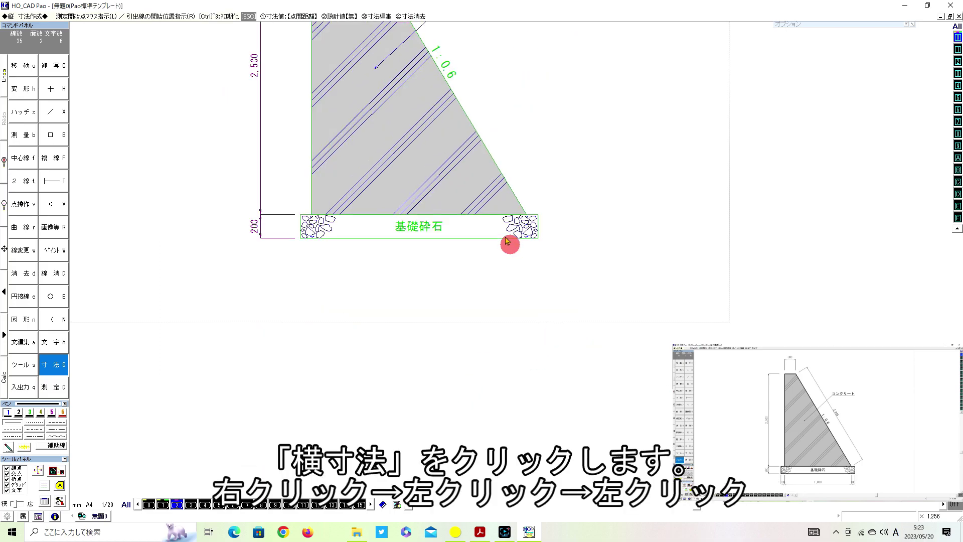
pyautogui.scroll(1, 509, 251)
# Step: Add a horizontal 100, 1,800, 100 dimension chain below the crushed-stone base
pyautogui.rightClick(54, 365)
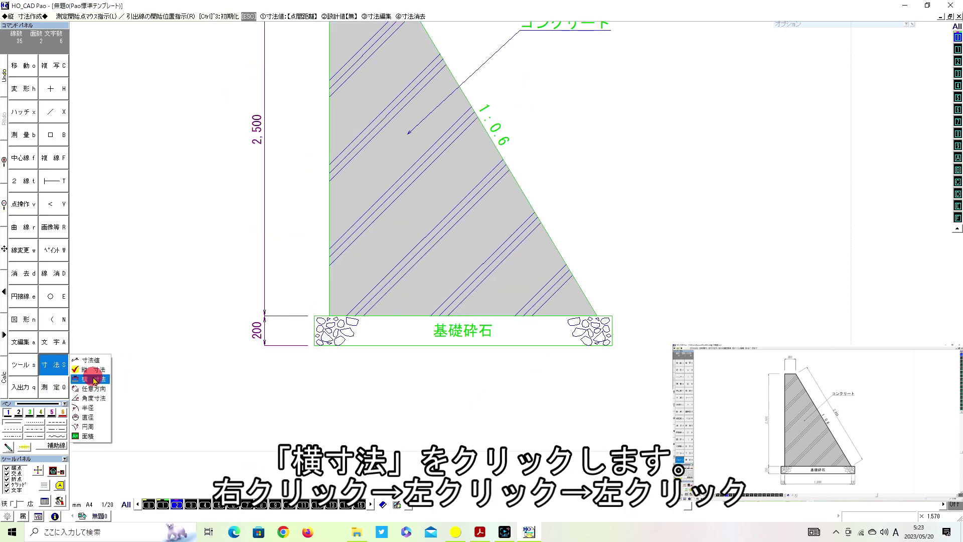
pyautogui.click(94, 380)
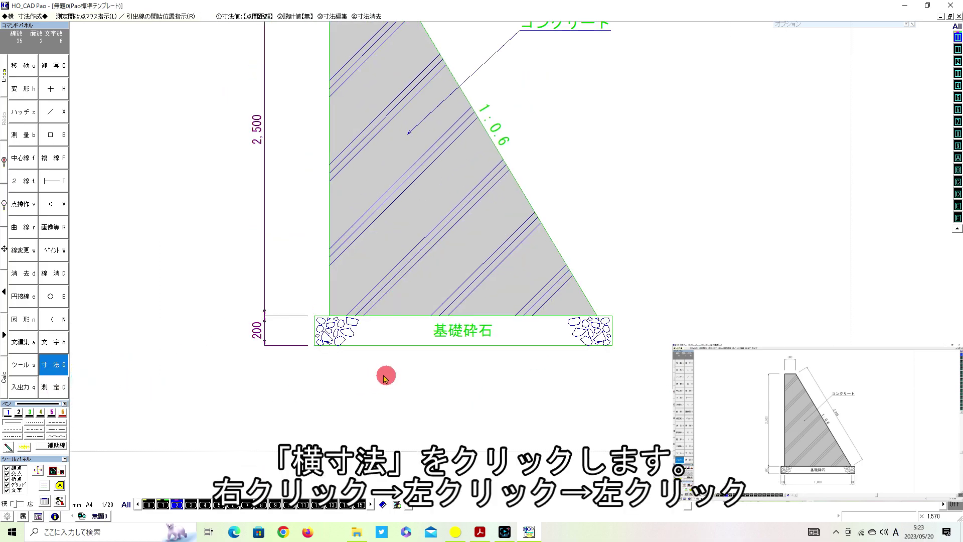
pyautogui.rightClick(312, 347)
pyautogui.click(312, 347)
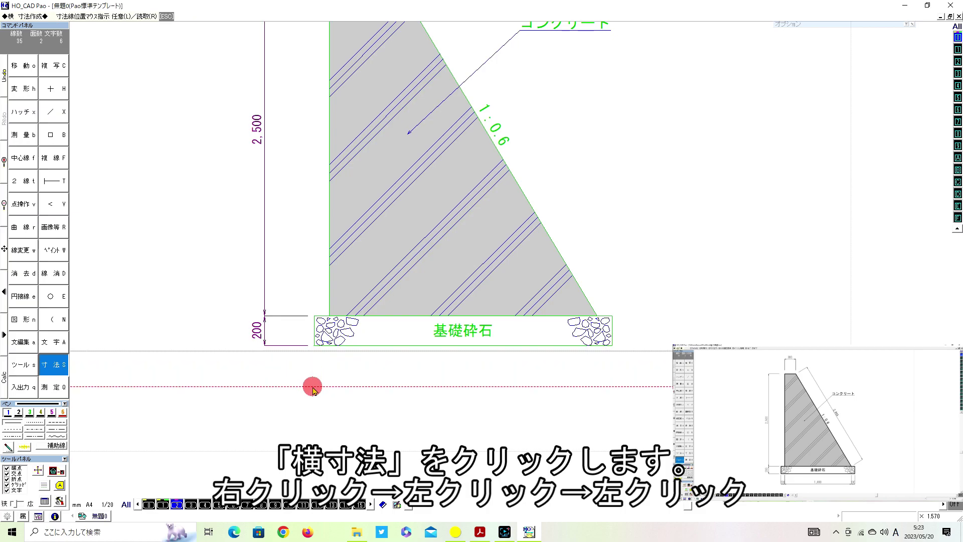
pyautogui.click(312, 387)
pyautogui.click(312, 348)
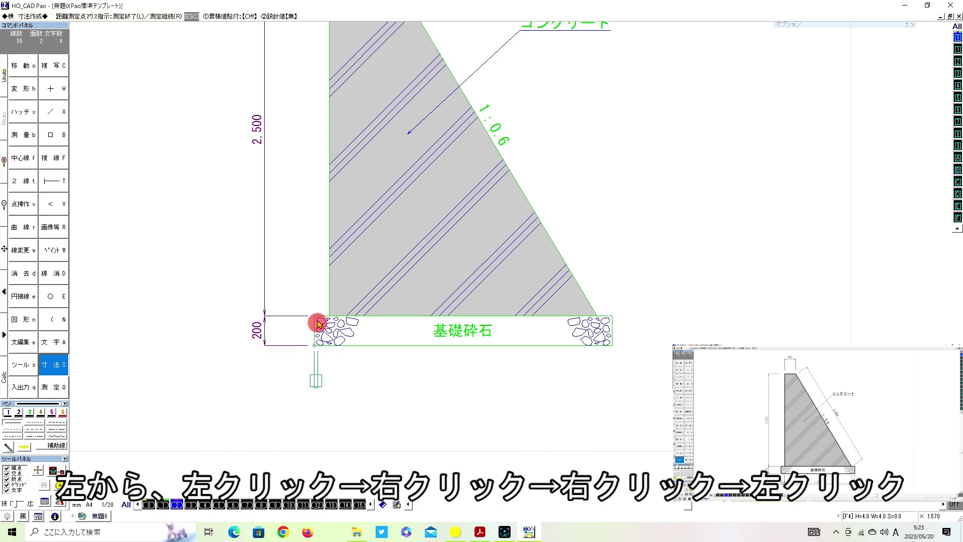
pyautogui.rightClick(598, 317)
pyautogui.click(612, 316)
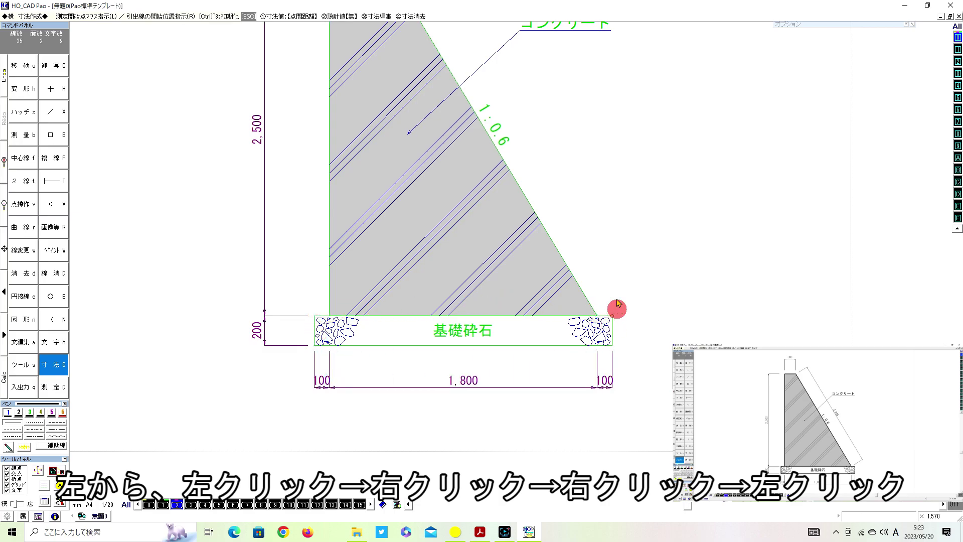
pyautogui.scroll(-1, 604, 256)
pyautogui.scroll(-1, 512, 262)
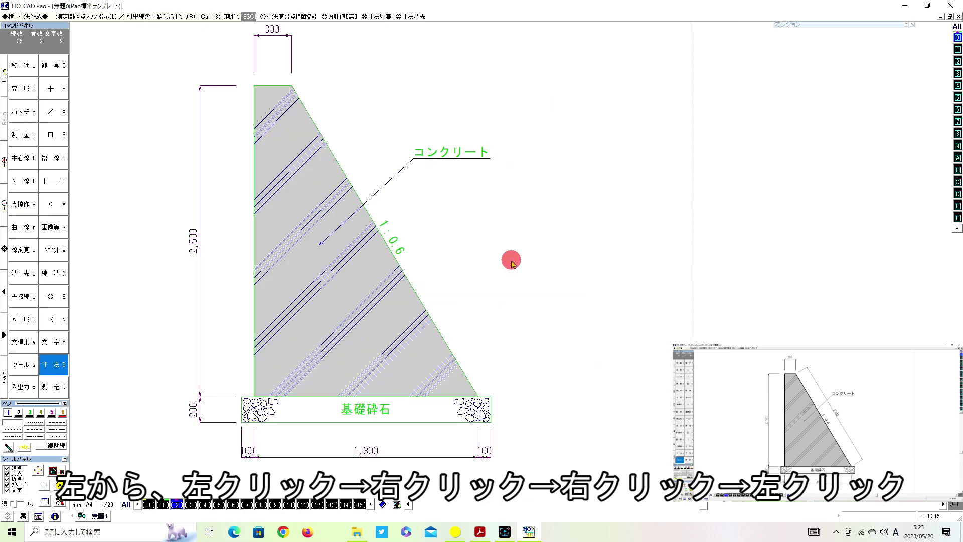
# Step: Add a 2,915 any-direction dimension parallel to the slope, from top corner to toe
pyautogui.click(55, 364)
pyautogui.click(93, 388)
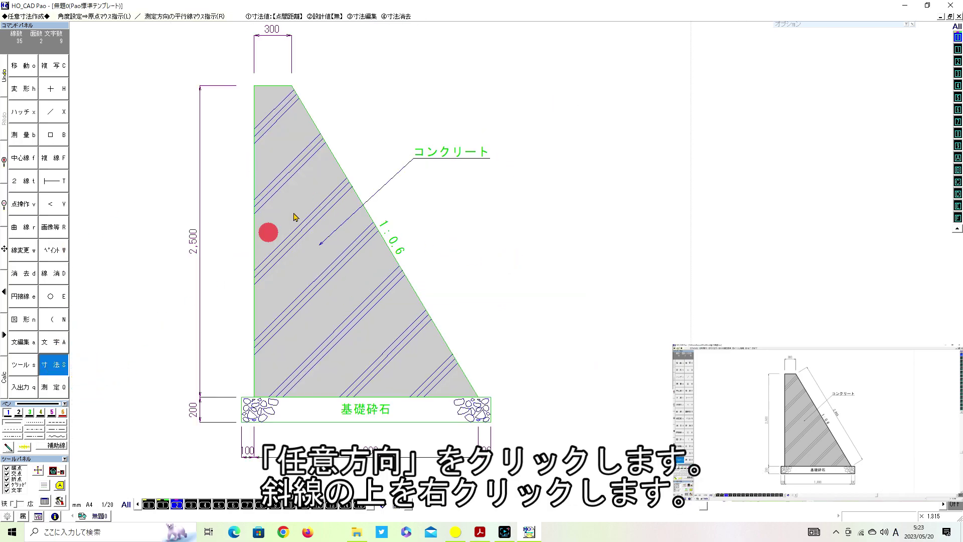
pyautogui.rightClick(335, 159)
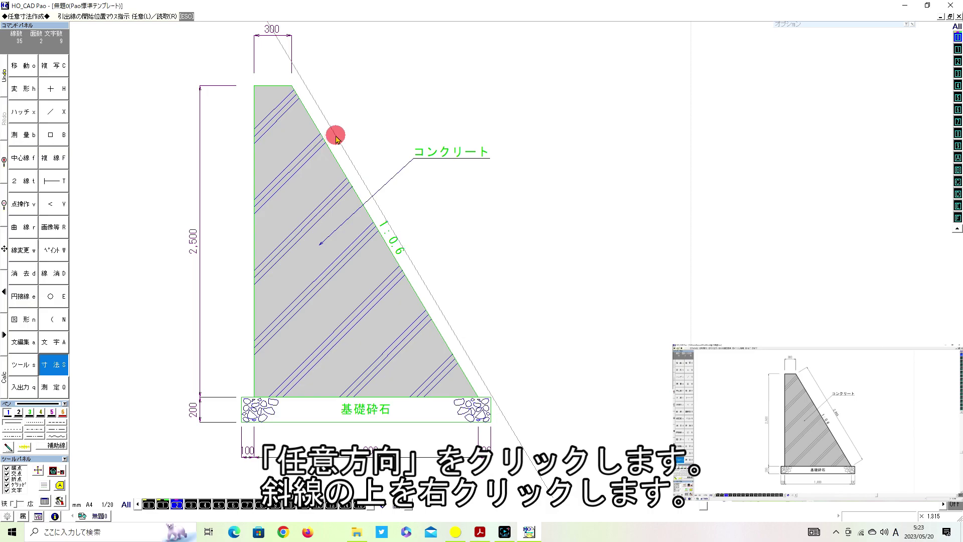
pyautogui.click(364, 123)
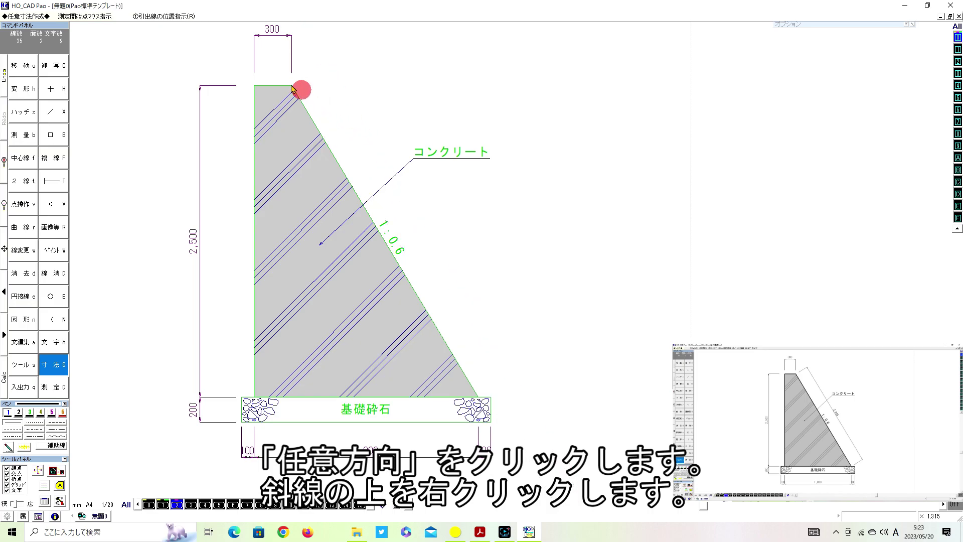
pyautogui.click(293, 87)
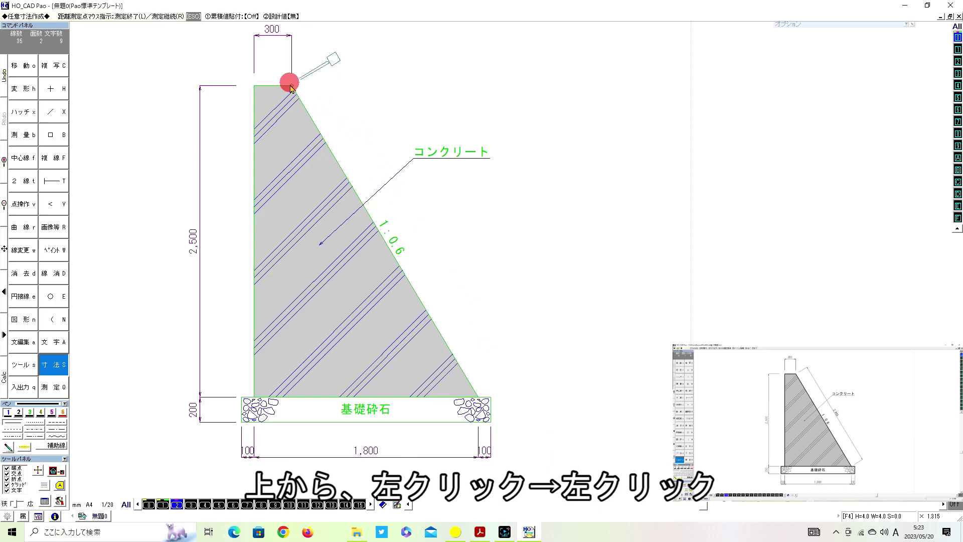
pyautogui.click(477, 398)
pyautogui.scroll(-1, 455, 260)
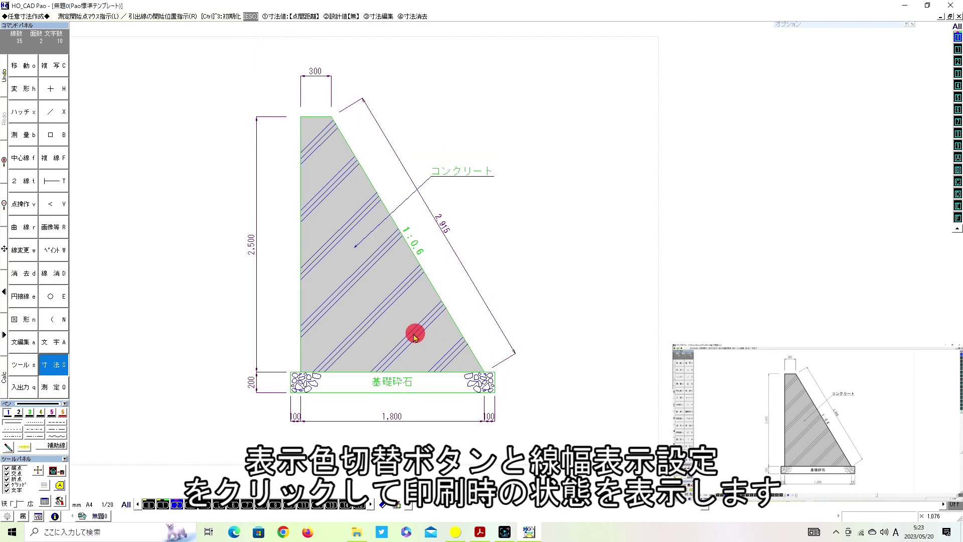
pyautogui.scroll(1, 414, 332)
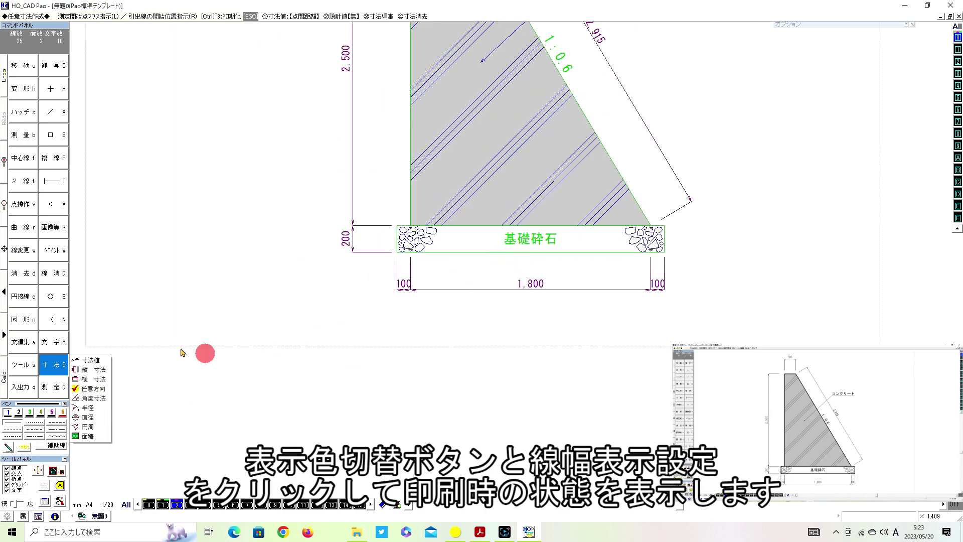
# Step: Switch the display to print colours and show lines at their printed widths
pyautogui.click(9, 447)
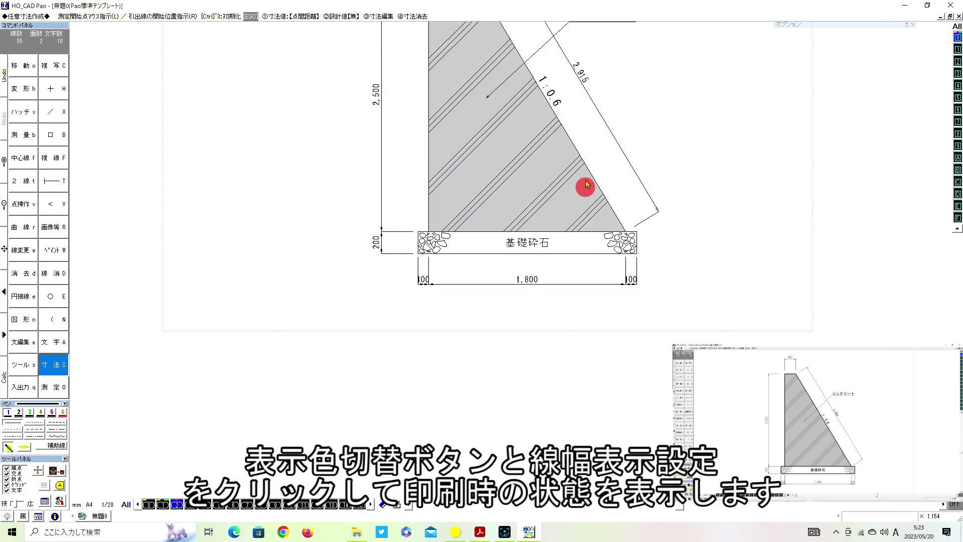
pyautogui.scroll(-2, 486, 253)
pyautogui.scroll(1, 480, 289)
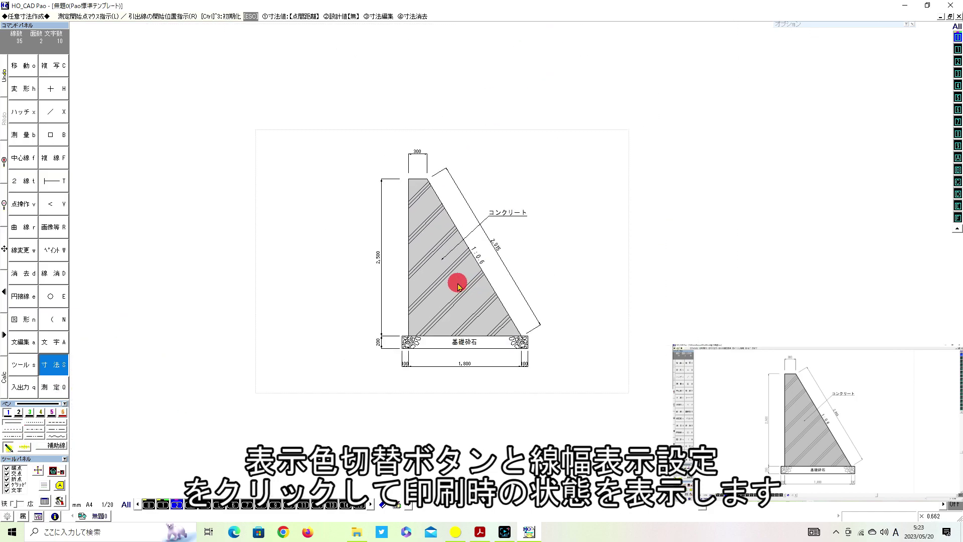
pyautogui.scroll(1, 510, 262)
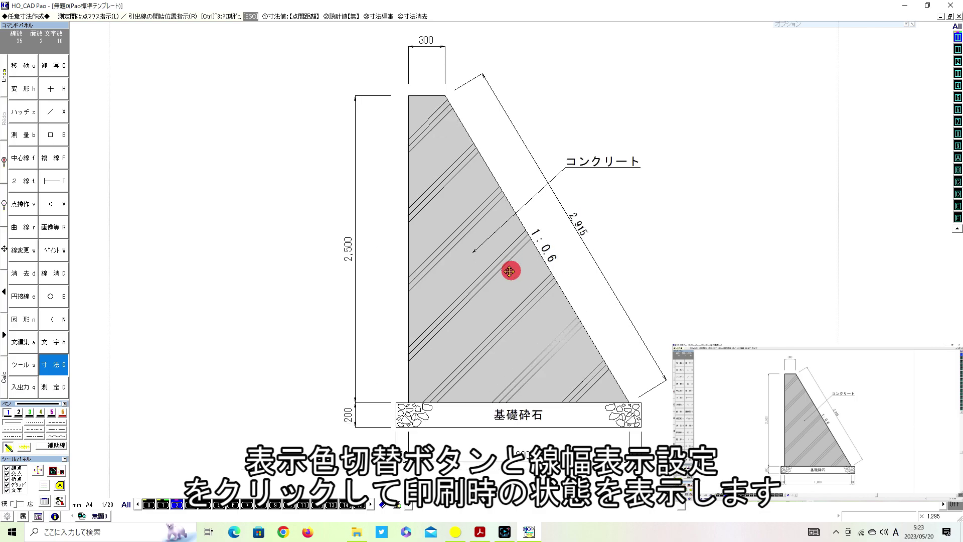
pyautogui.moveTo(509, 271); pyautogui.dragTo(472, 276, button='middle')
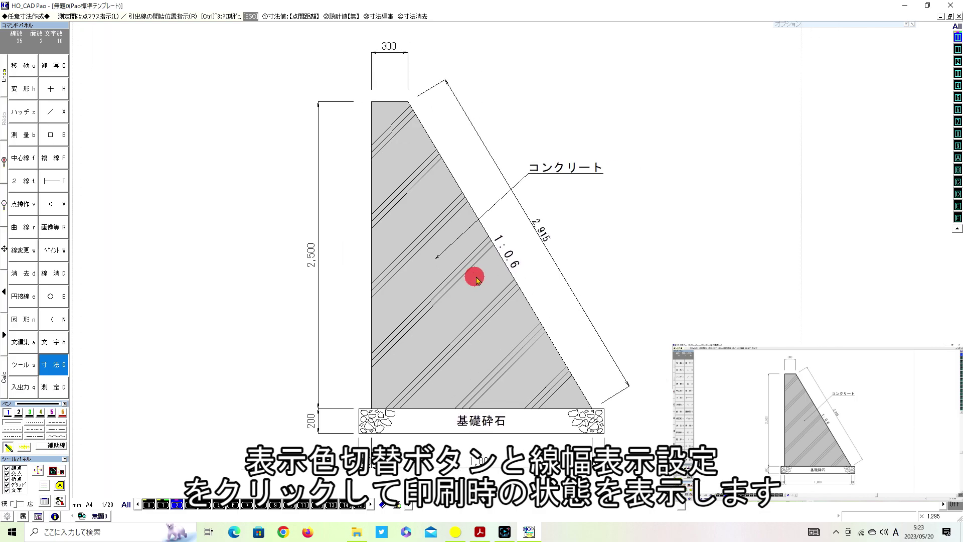
pyautogui.click(47, 485)
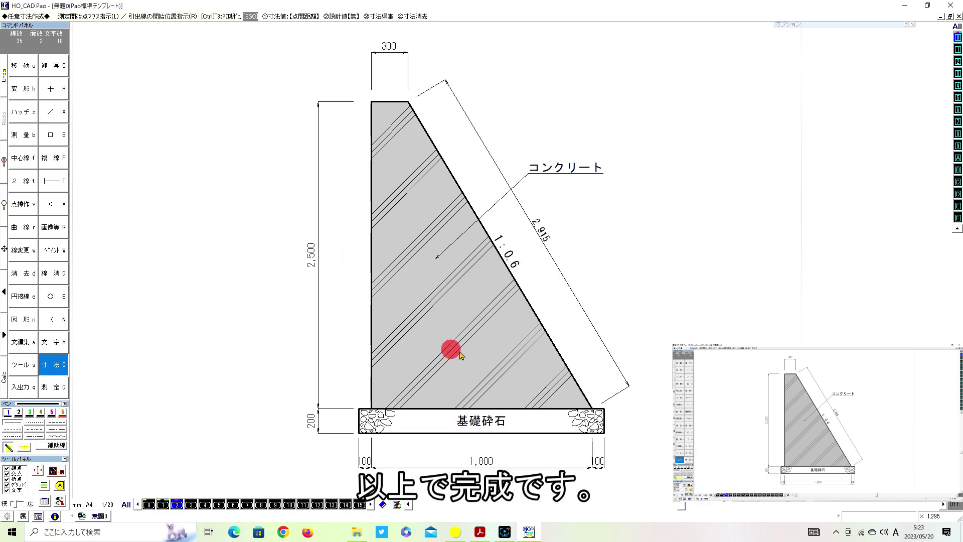